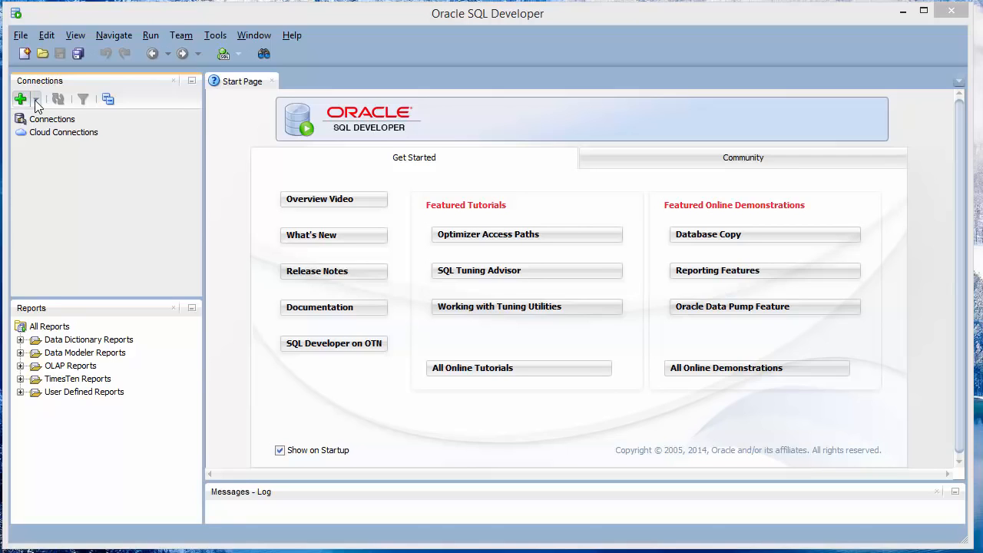
Create a new connection named 'BTM 382 - system' with username system and its password
left_click(35, 100)
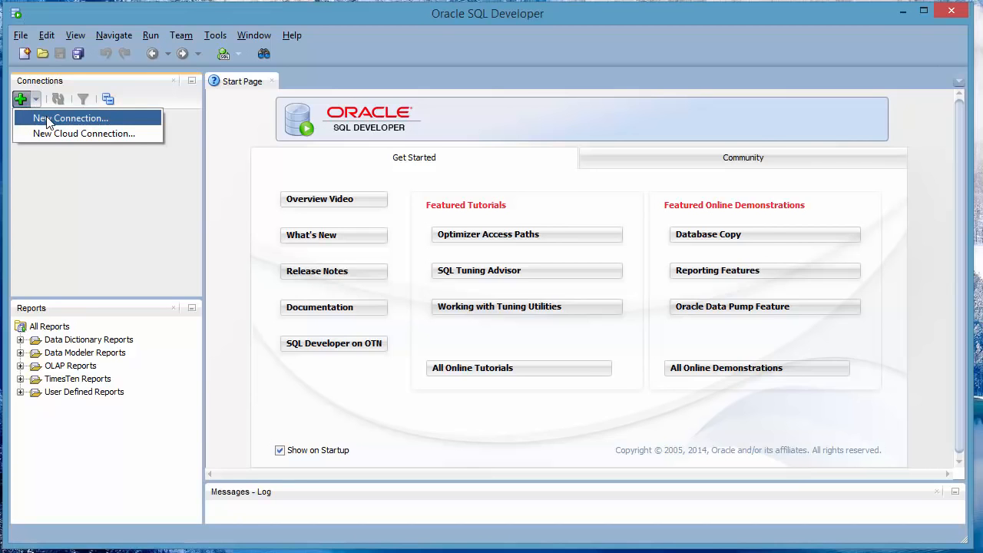
left_click(49, 120)
left_click(539, 165)
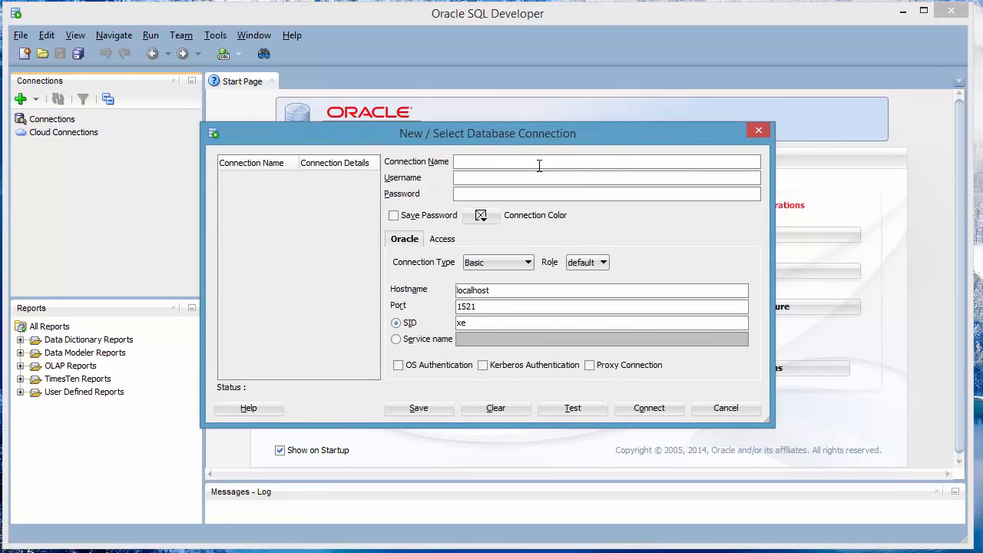
type("BTM 382 ")
type("- ")
type("system")
type("system")
key("Tab")
type("admin")
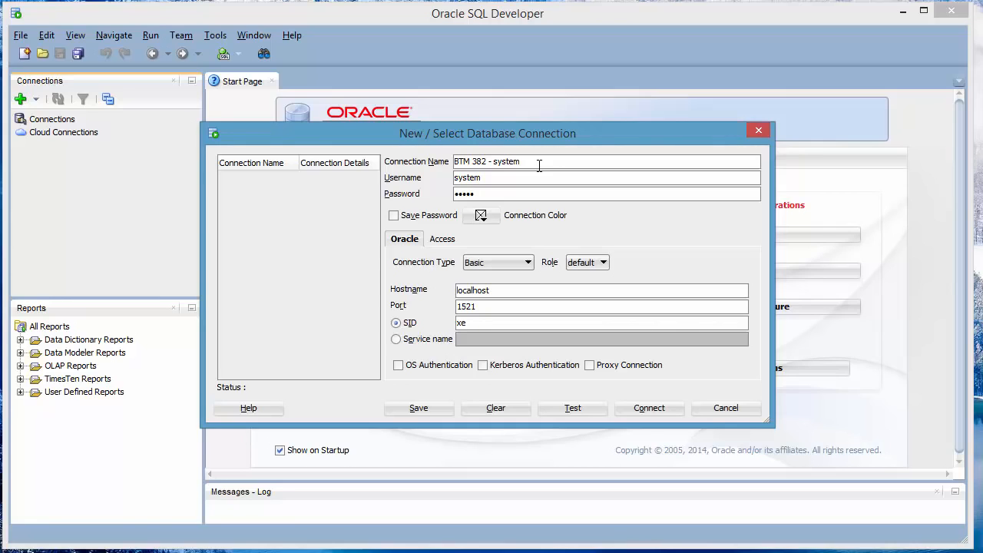
Save the password, test the connection, and connect to open its worksheet
left_click(394, 216)
left_click(574, 408)
left_click(660, 412)
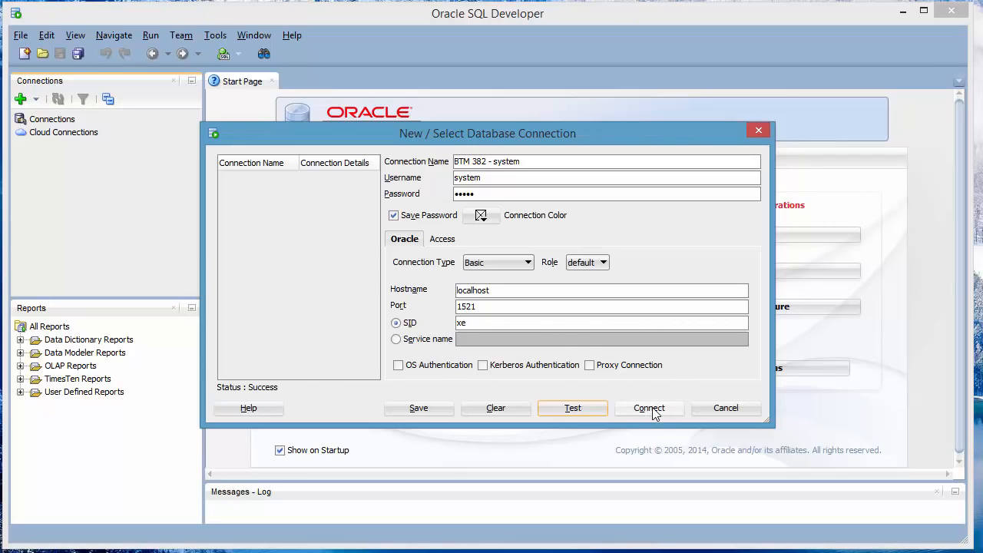
left_click(654, 412)
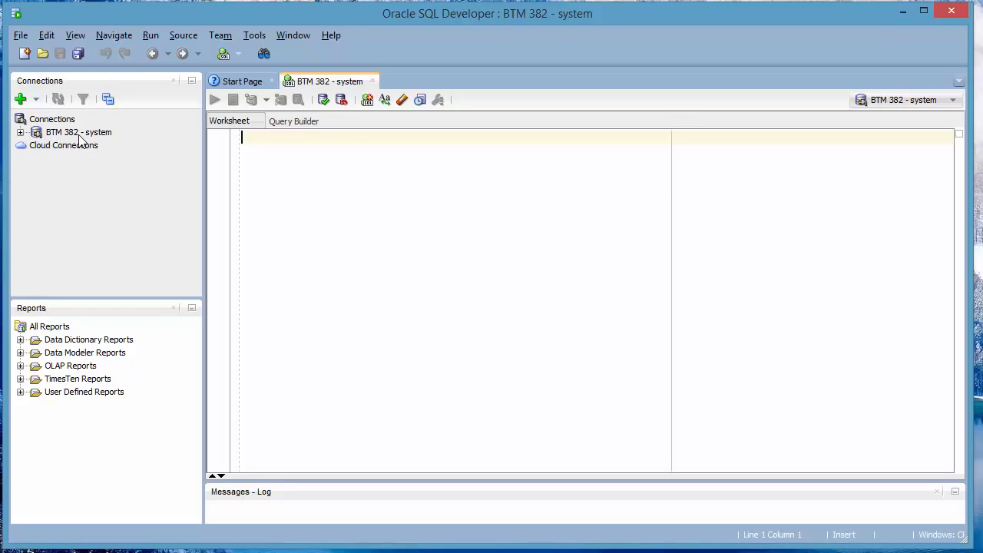
Expand the BTM 382 - system connection, close the Reports panel, and select Other Users
left_click(21, 134)
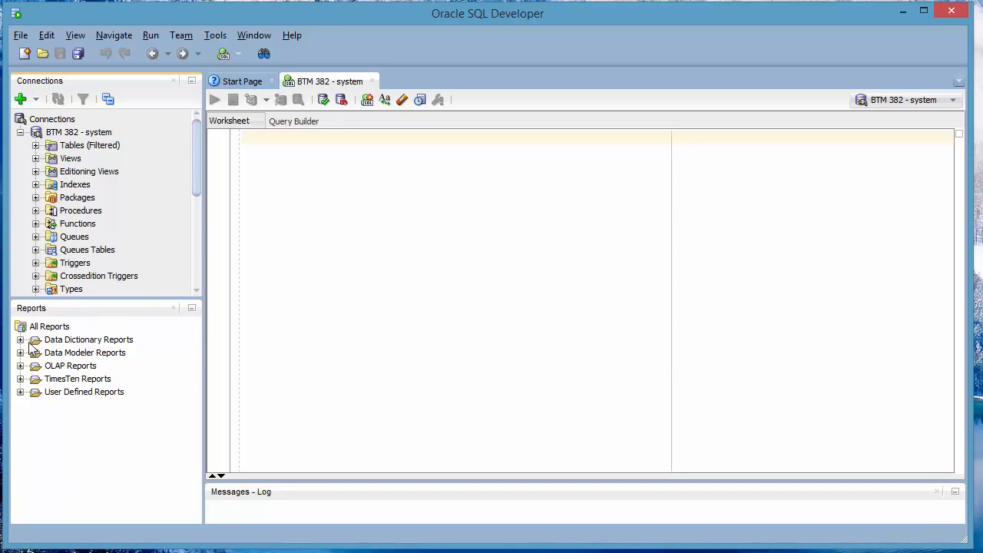
left_click(174, 307)
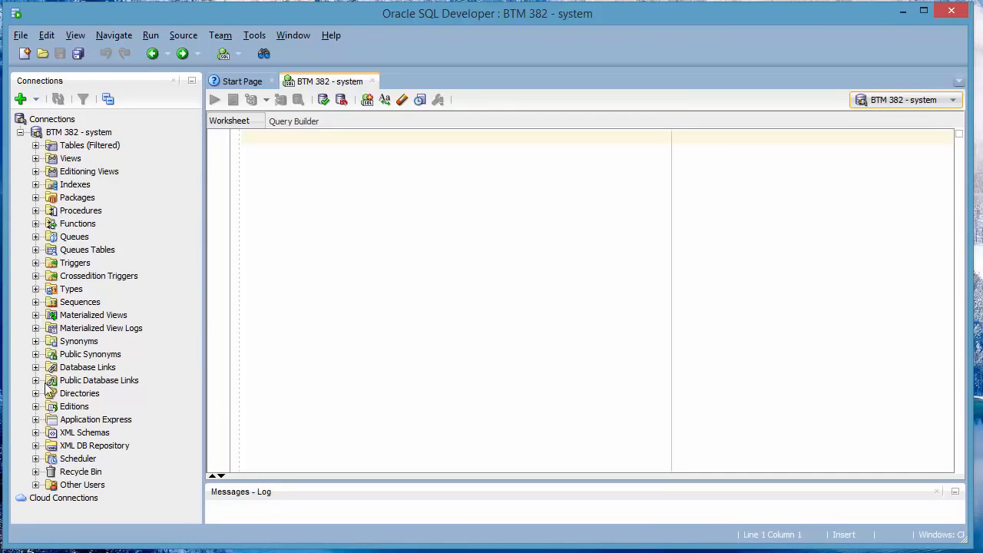
left_click(74, 486)
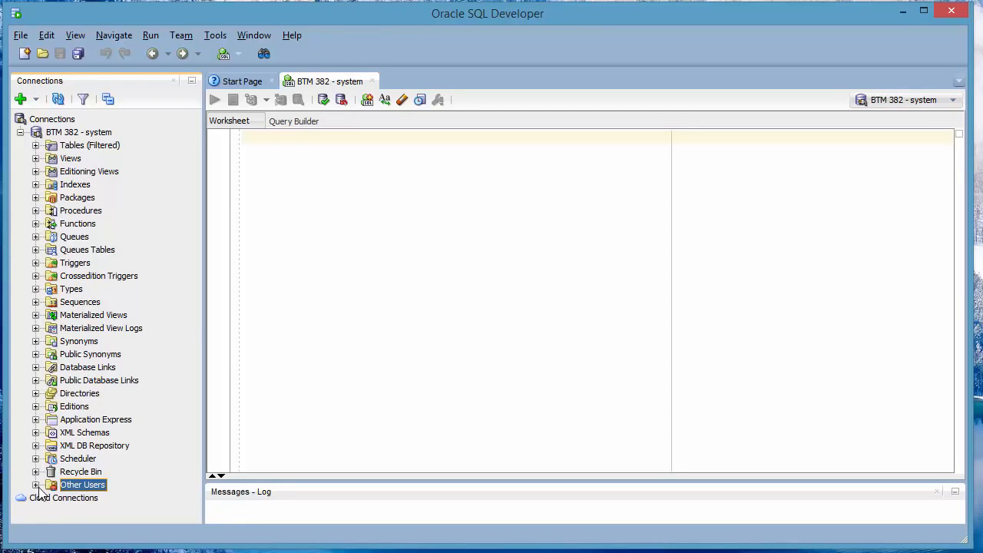
Create database user tripartio with a confirmed password and apply it
right_click(89, 490)
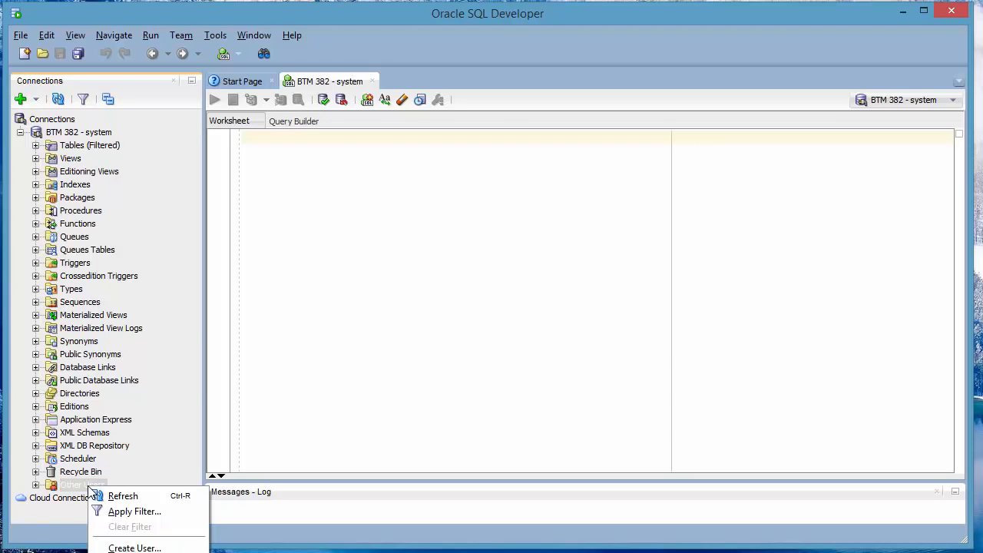
left_click(145, 548)
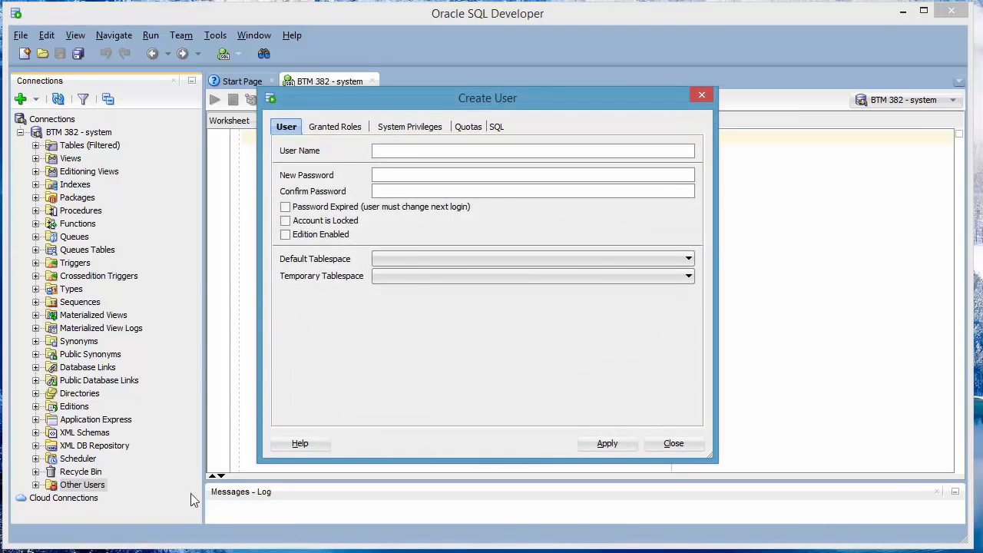
left_click(424, 150)
type("tripartio")
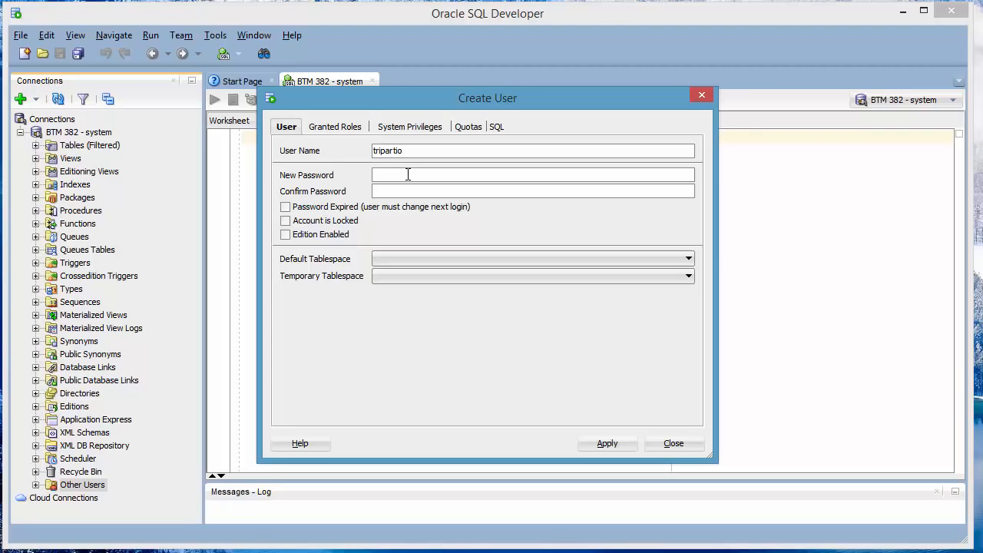
type("•••••")
key("Tab")
type("•••••")
left_click(606, 443)
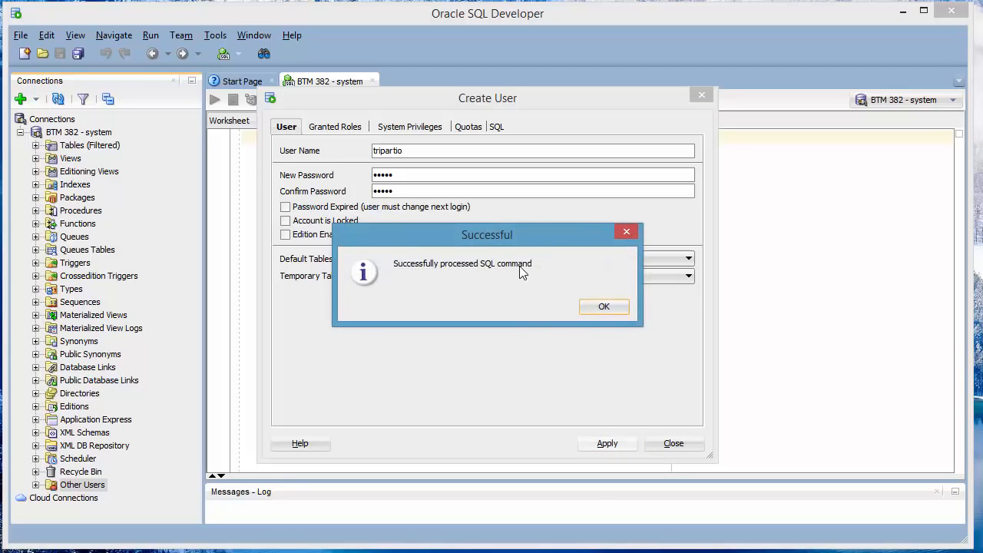
left_click(604, 306)
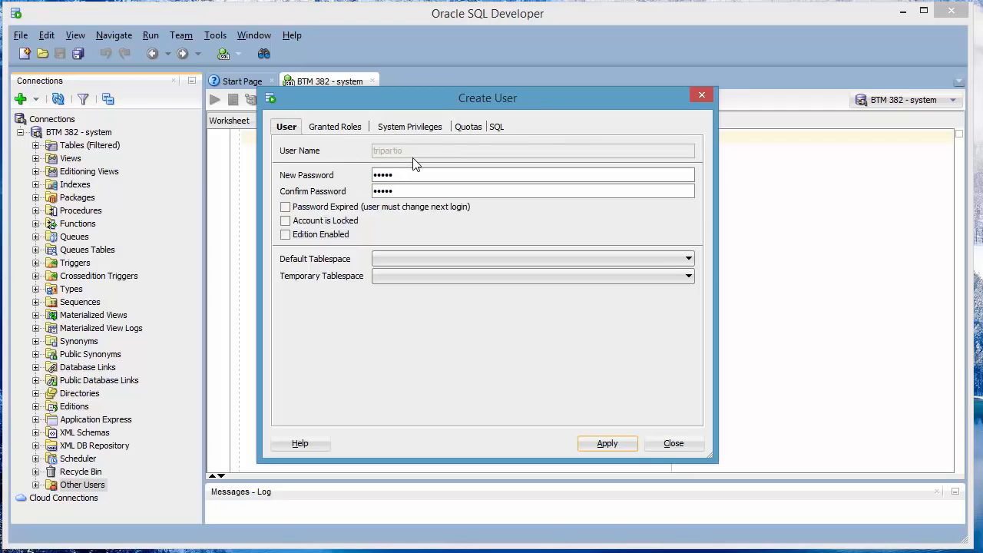
Try granting all roles to tripartio, dismiss the ORA-01918 error, and close the dialog
left_click(338, 130)
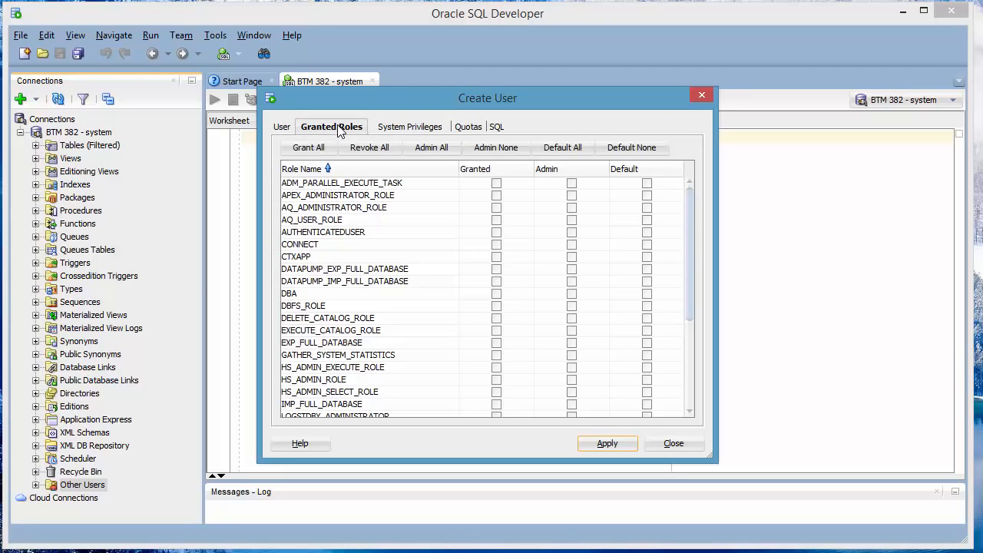
left_click(315, 151)
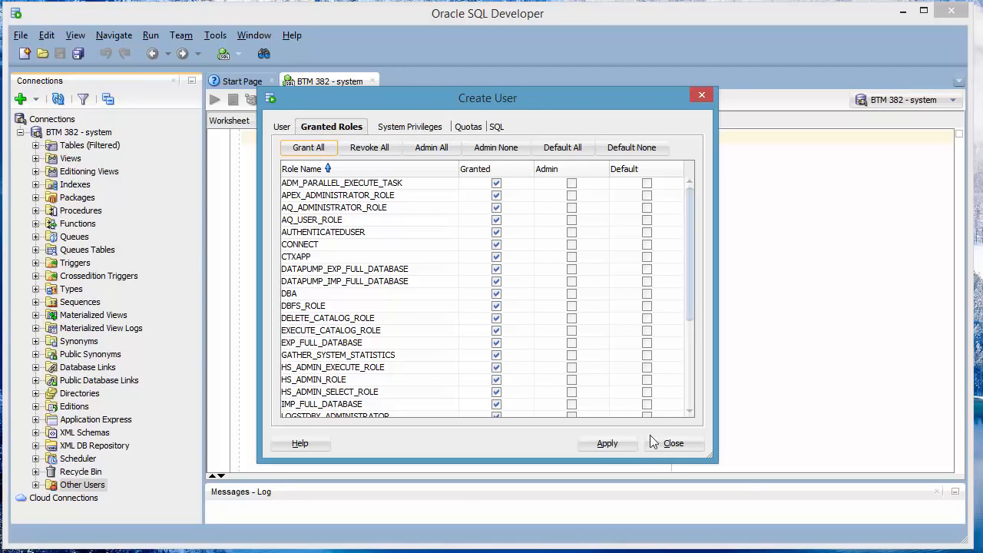
left_click(608, 444)
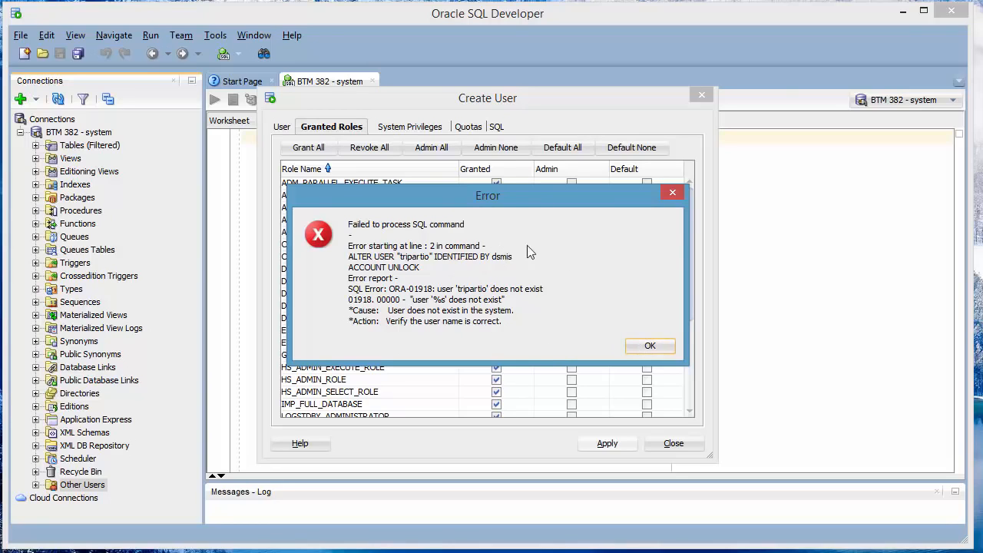
left_click(650, 346)
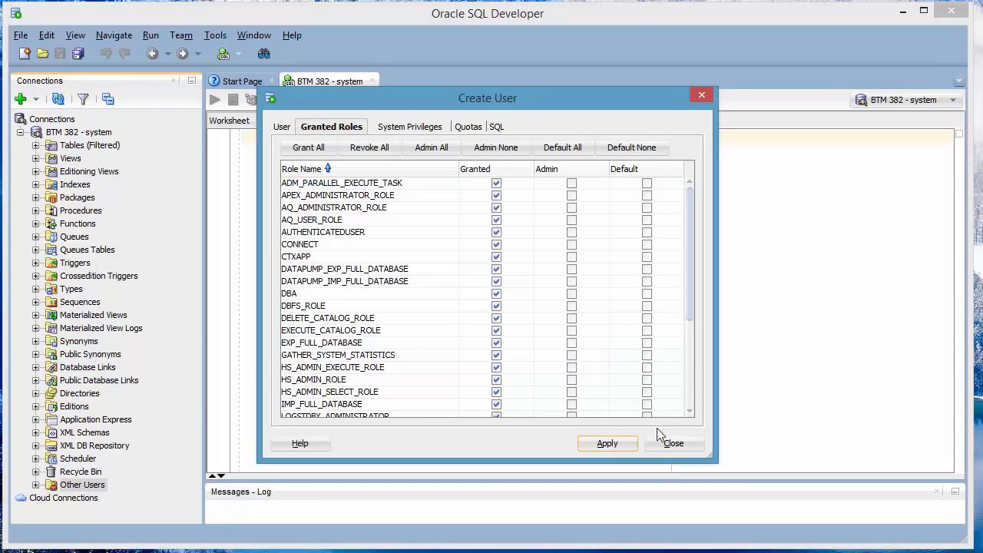
left_click(673, 443)
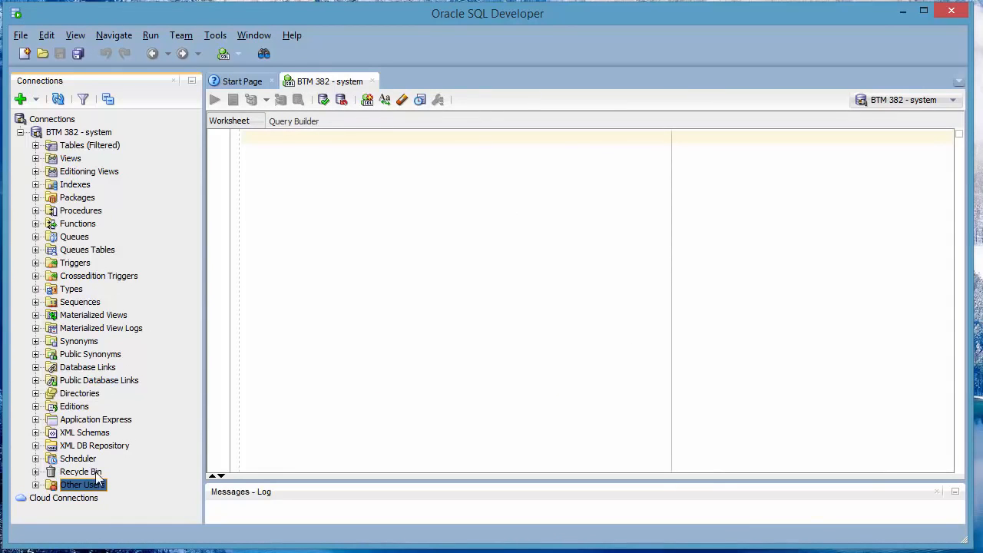
Expand Other Users and open the Edit User dialog for TRIPARTIO
left_click(35, 485)
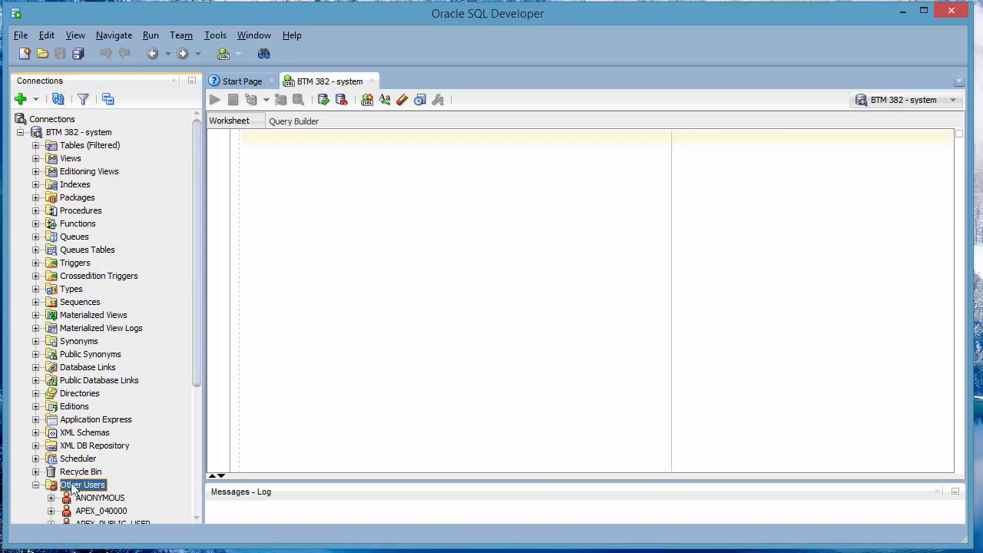
scroll(196, 399, "down", 5)
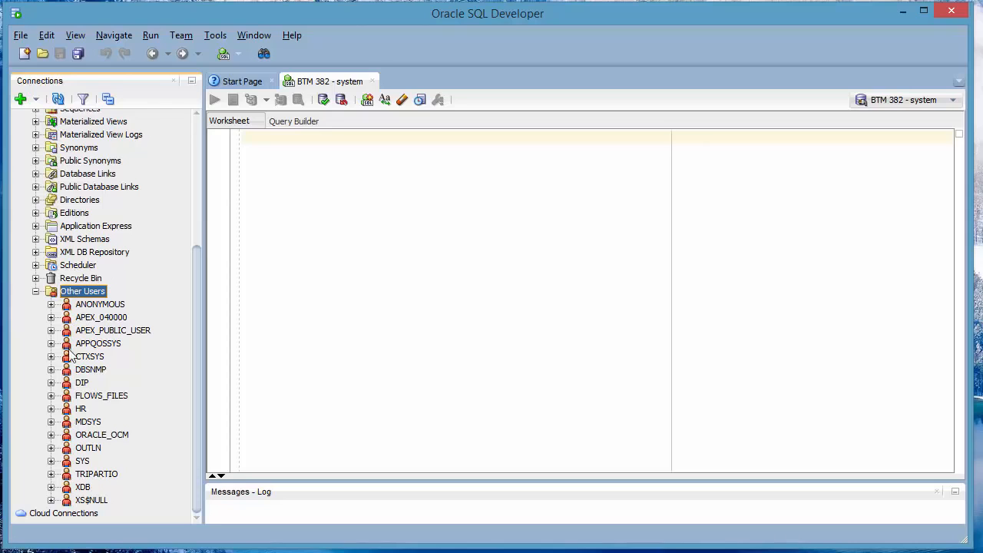
left_click(91, 476)
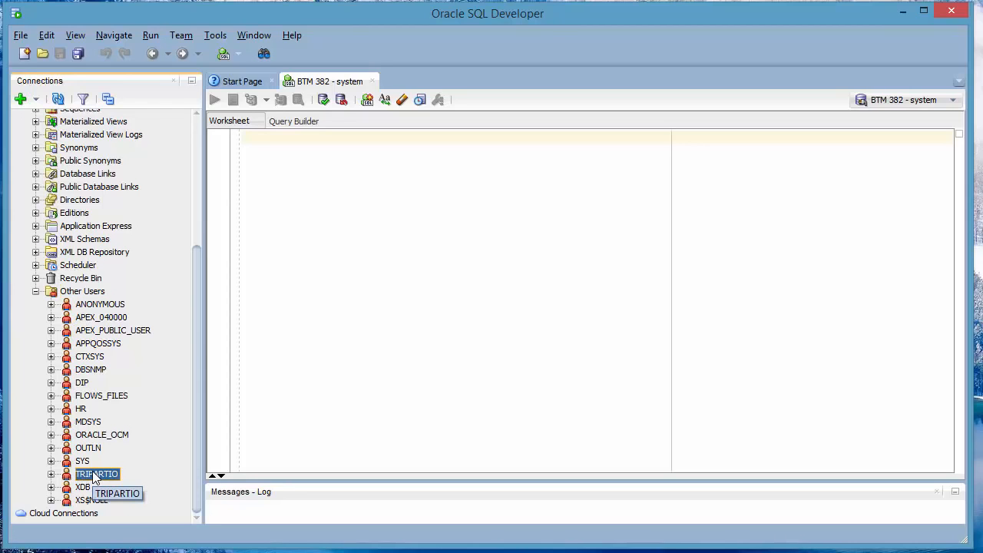
right_click(90, 478)
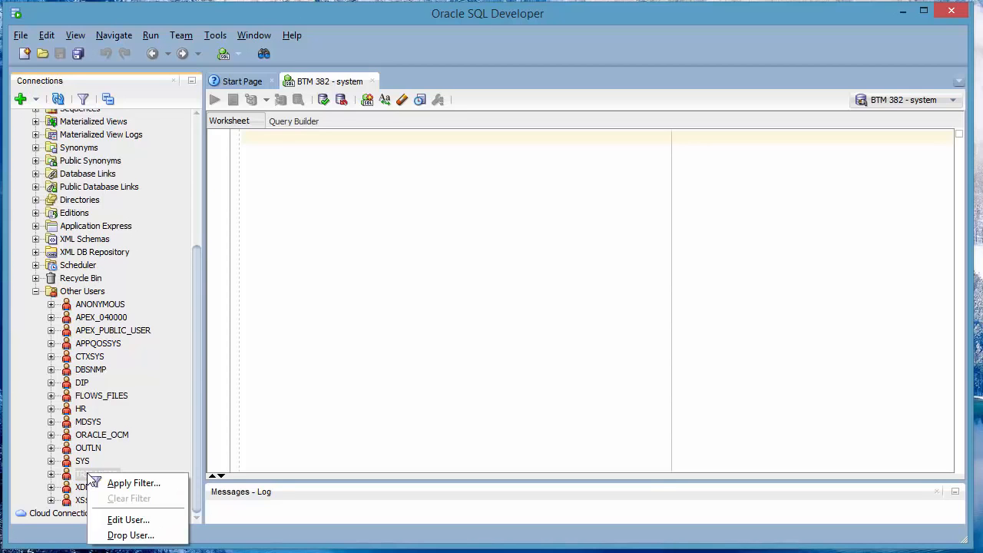
left_click(130, 521)
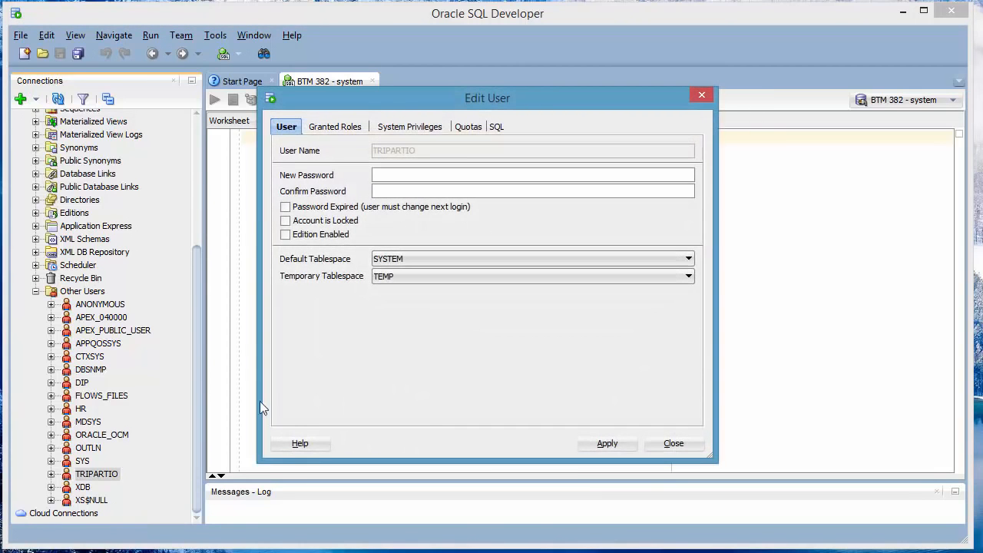
Grant all roles to TRIPARTIO and apply them
left_click(341, 131)
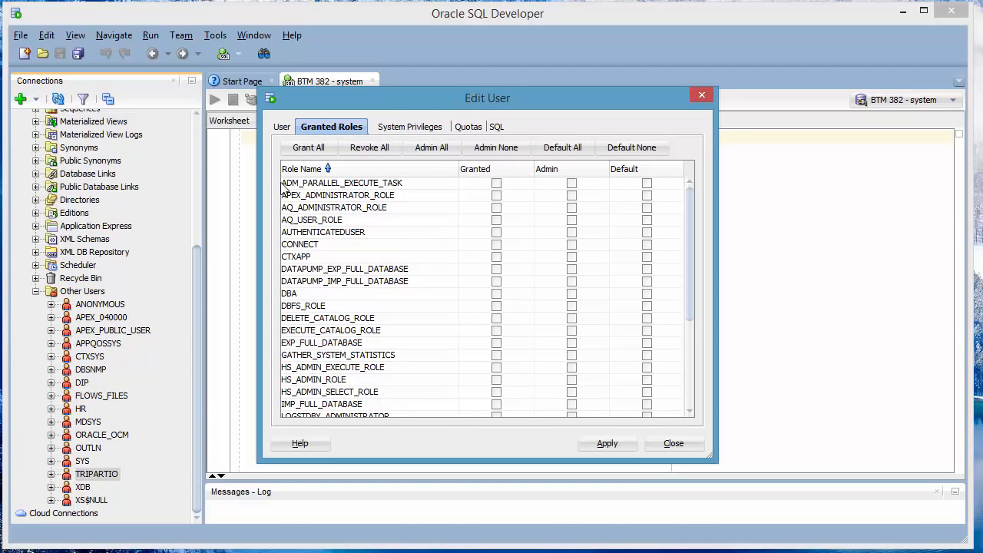
left_click(310, 148)
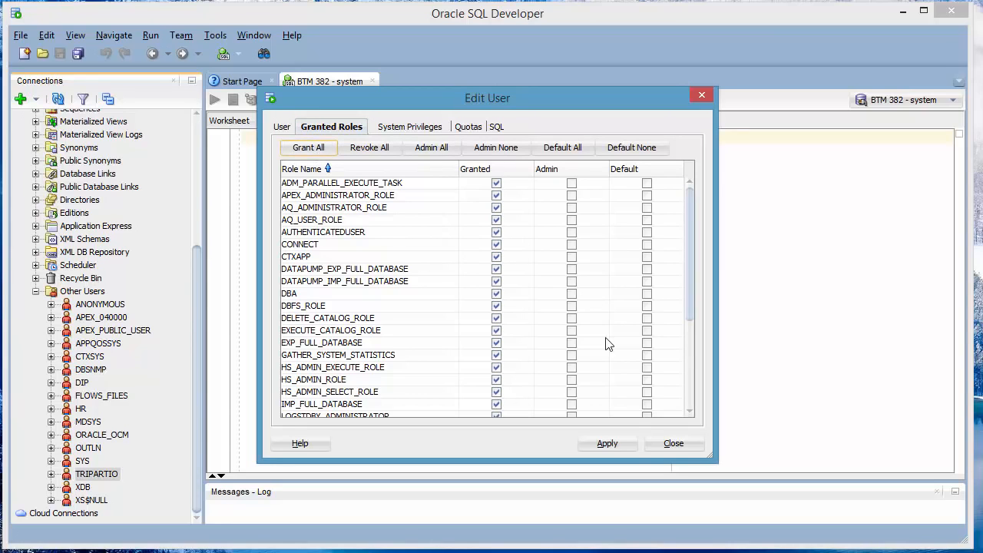
left_click(608, 444)
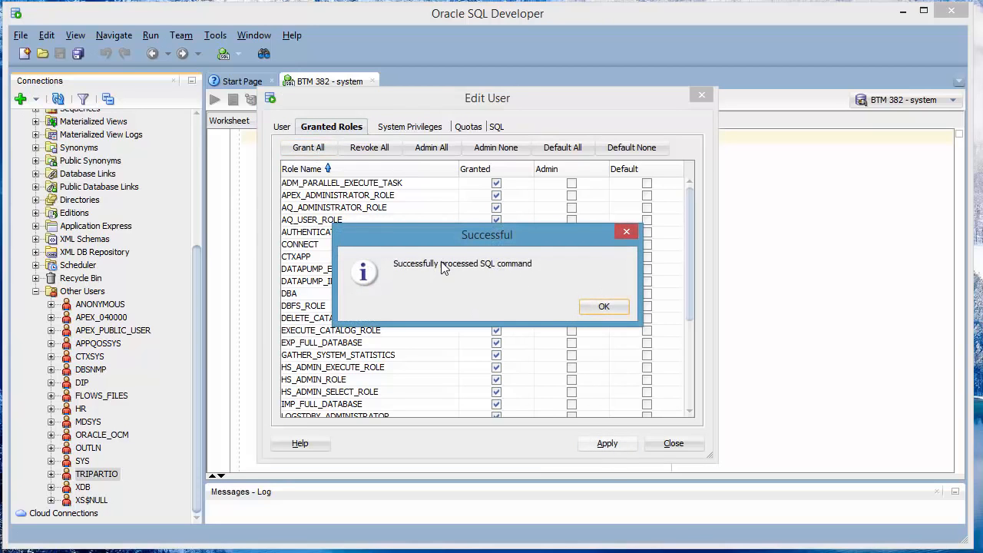
left_click(604, 307)
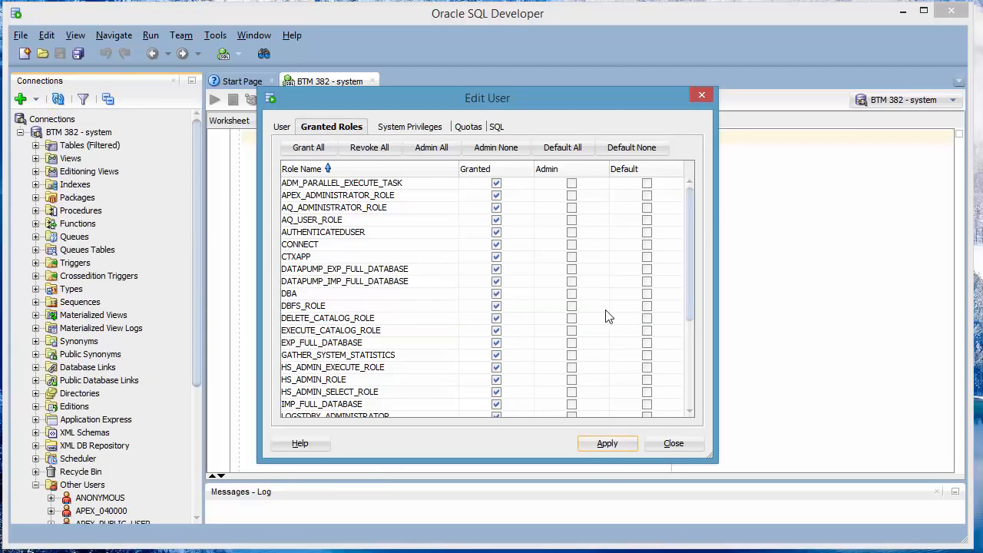
Grant all system privileges, dismiss the insufficient-privileges error, reapply, and close the editor
left_click(390, 129)
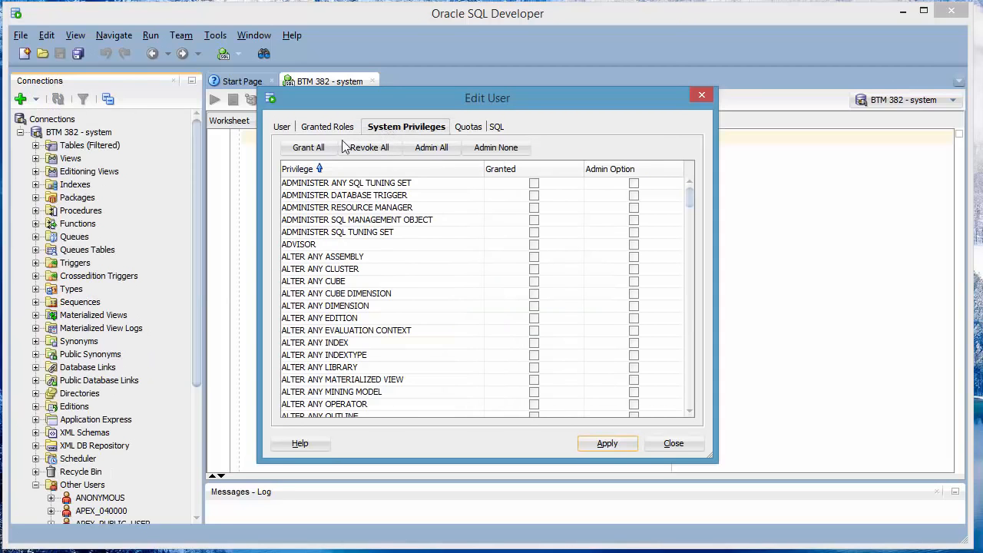
left_click(316, 151)
left_click(605, 443)
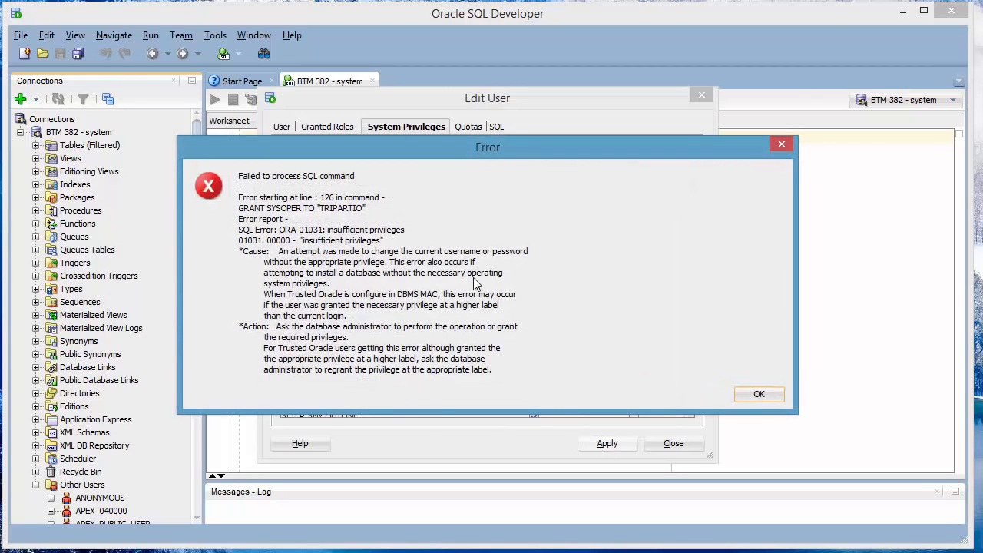
left_click(760, 394)
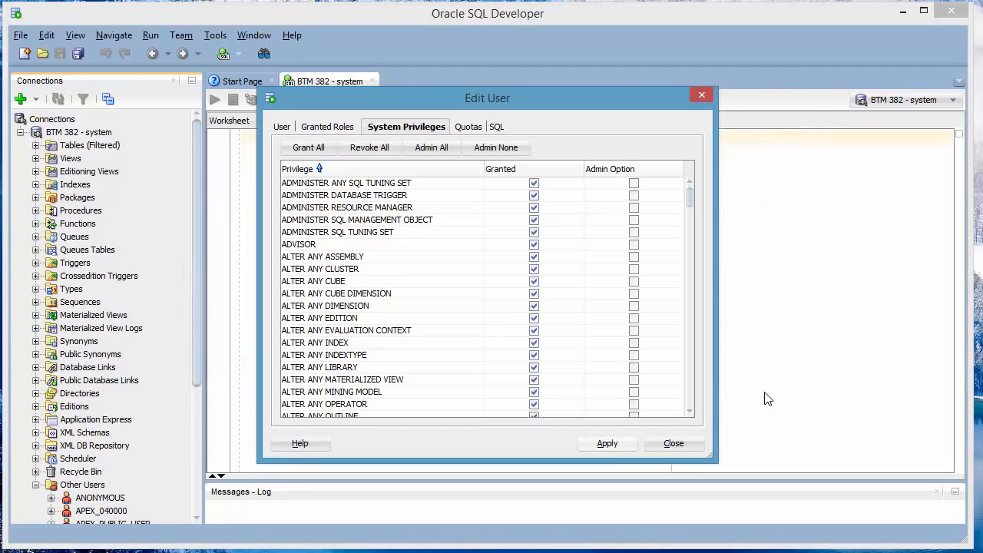
left_click(625, 443)
left_click(676, 444)
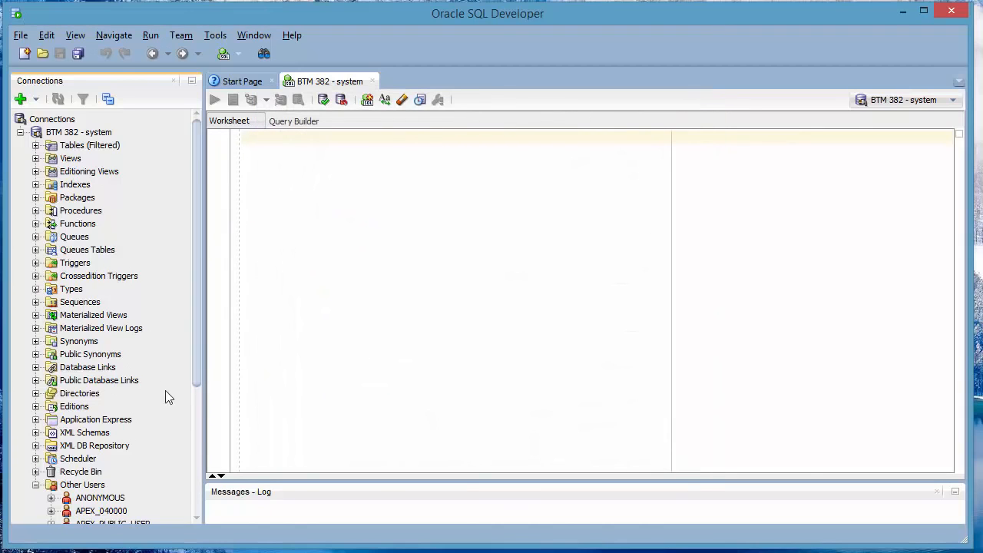
left_click(197, 406)
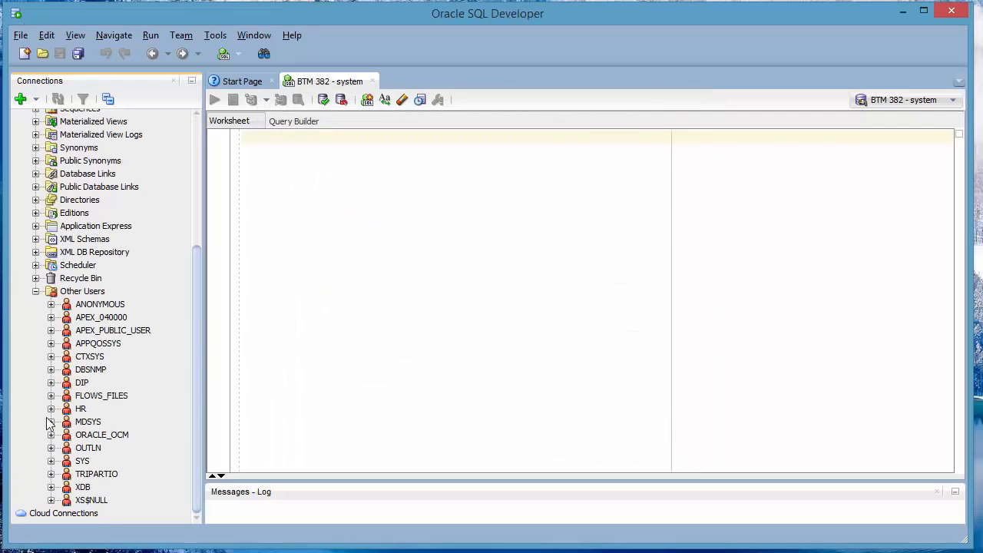
right_click(90, 476)
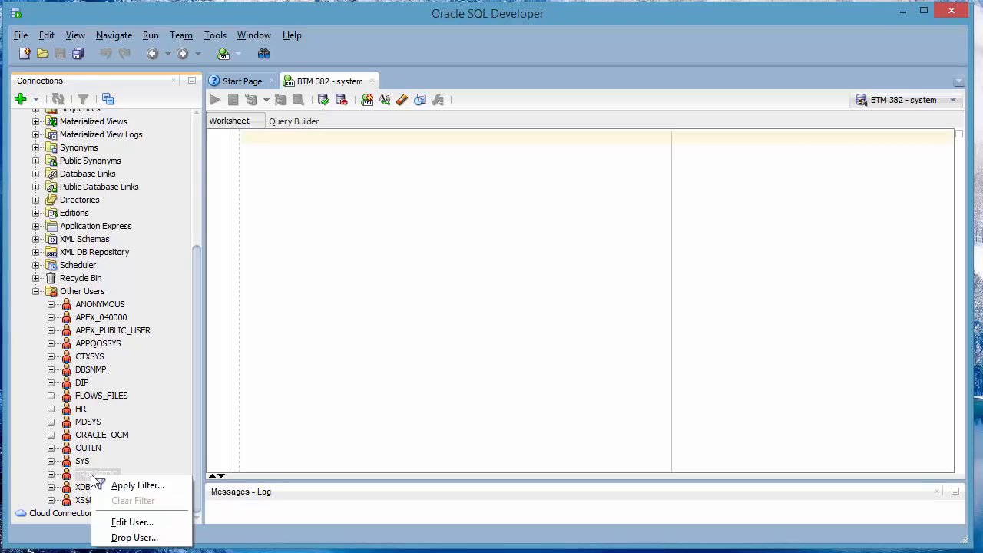
left_click(132, 524)
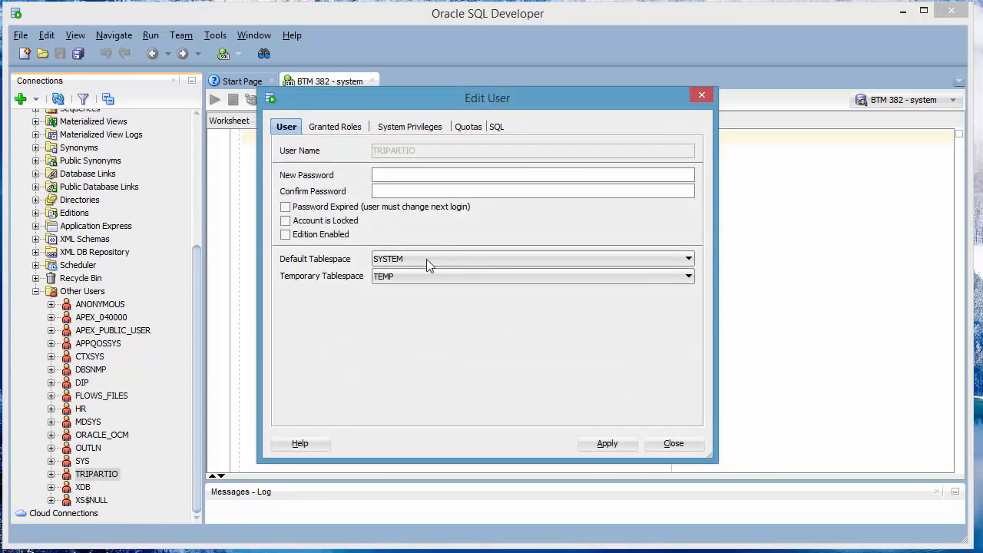
left_click(334, 129)
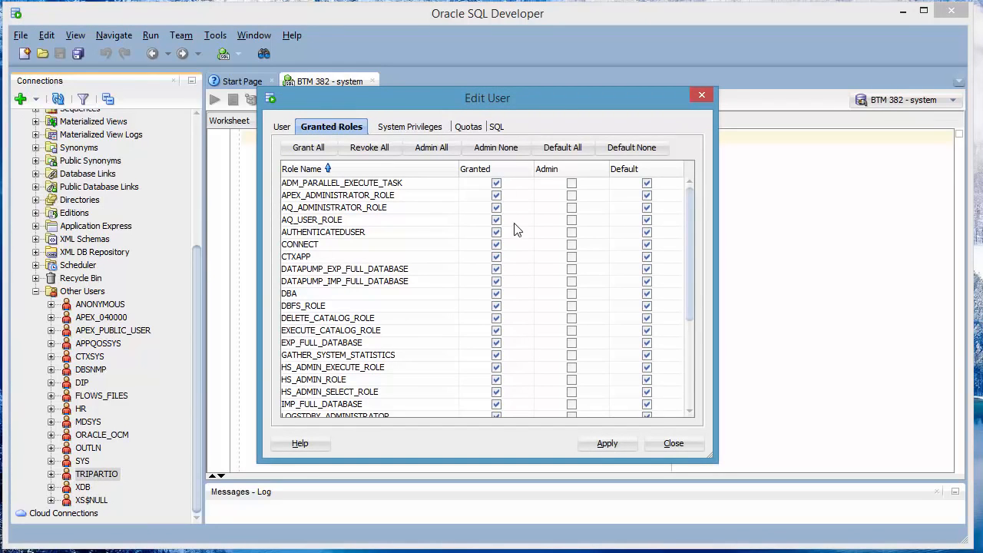
left_click(690, 349)
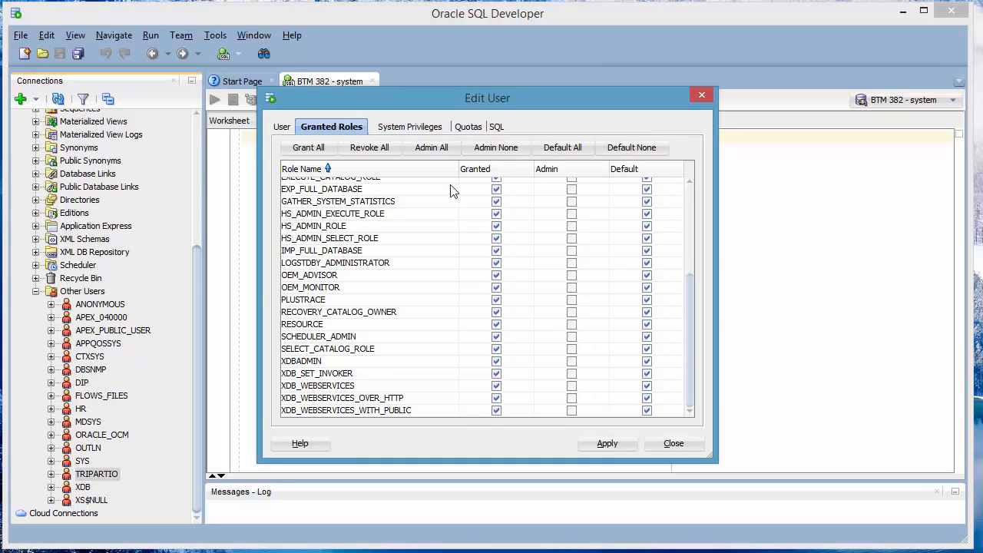
left_click(399, 129)
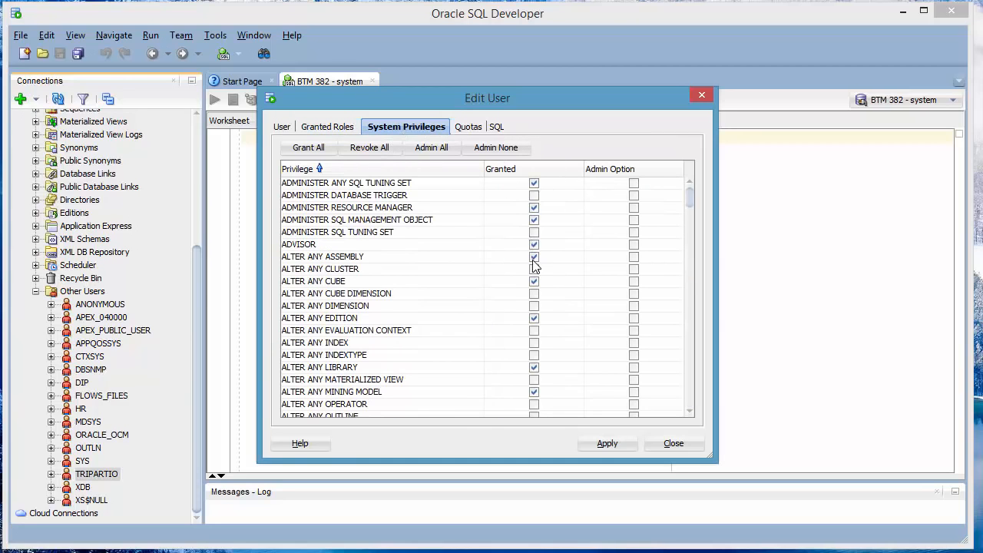
left_click_drag(689, 202, 699, 177)
left_click(688, 449)
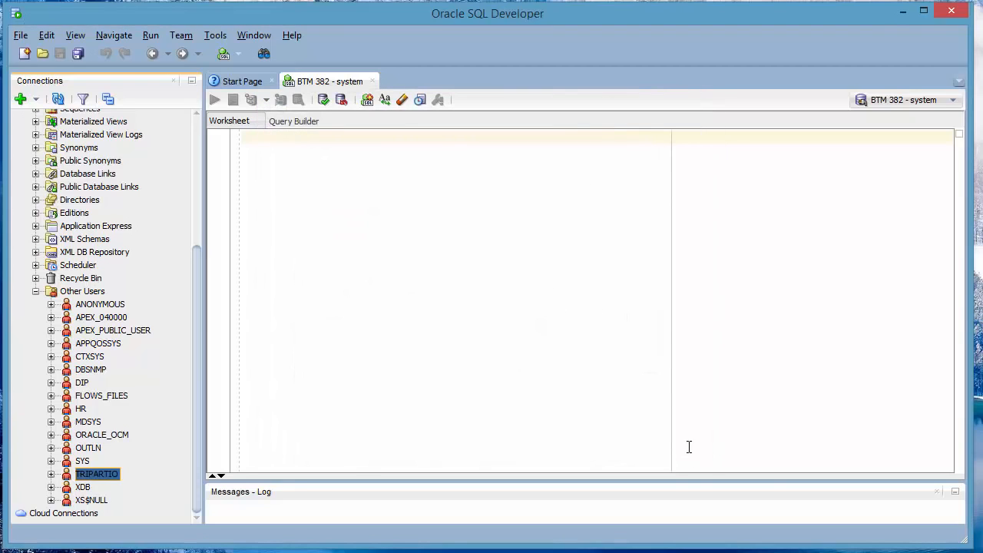
Collapse Other Users, re-expand BTM 382 - system, and expand its Tables (Filtered) folder
left_click(35, 292)
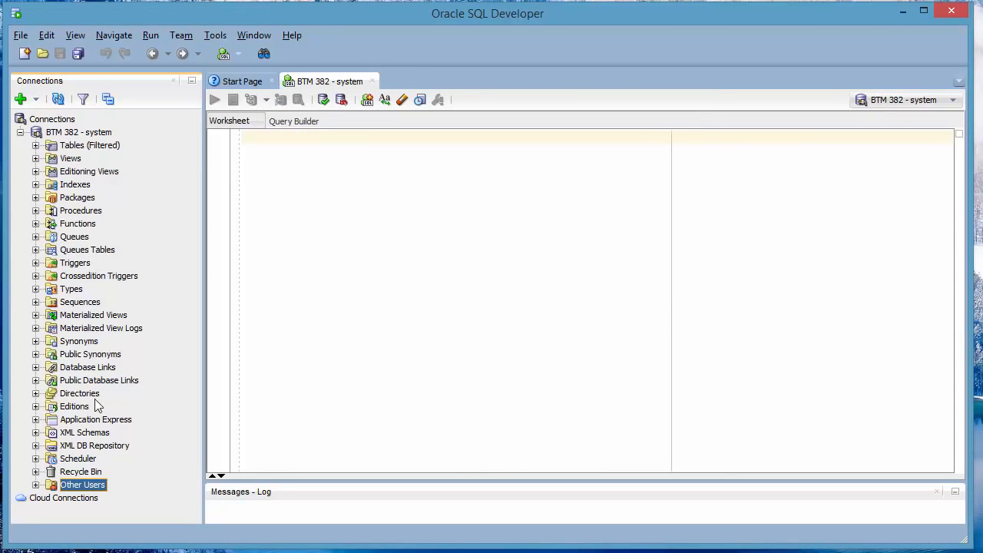
left_click(20, 133)
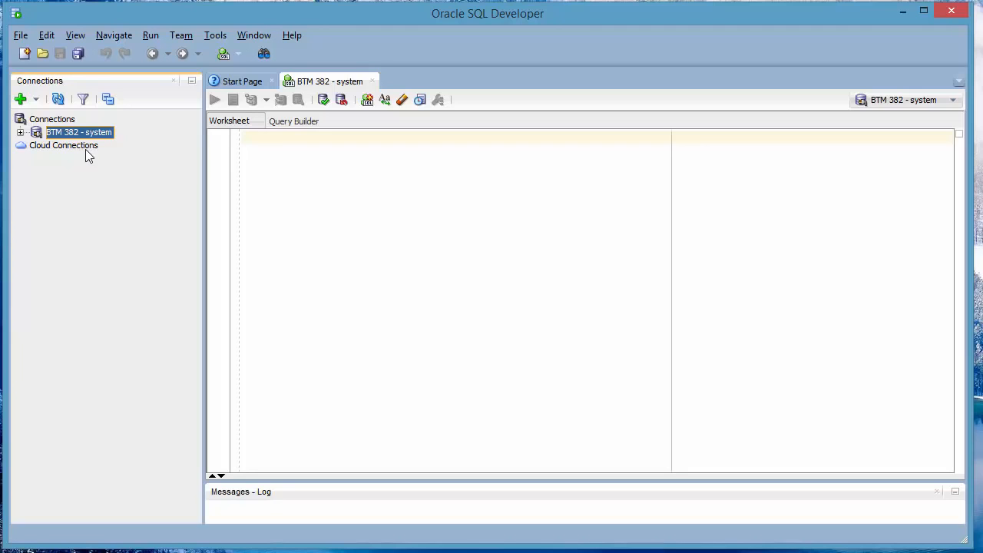
left_click(20, 133)
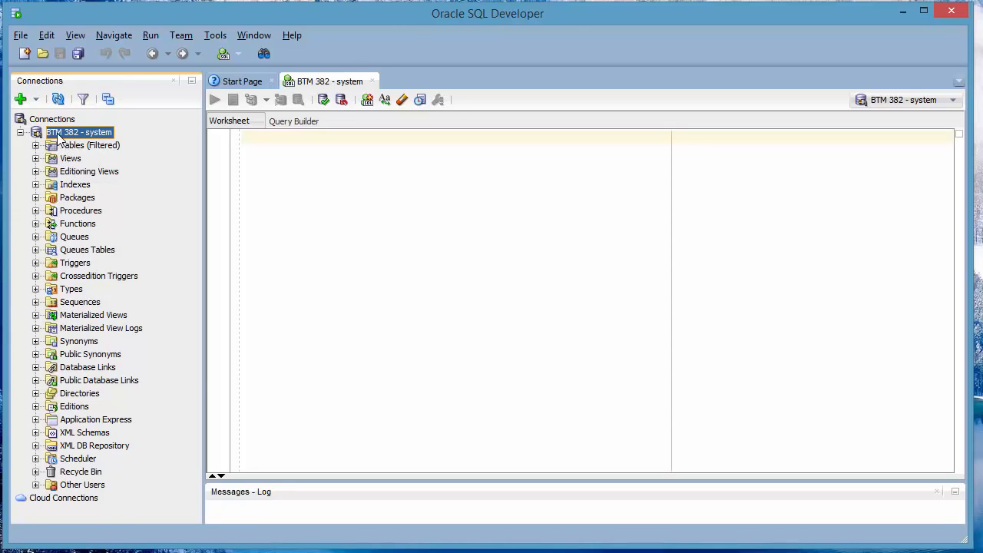
left_click(36, 145)
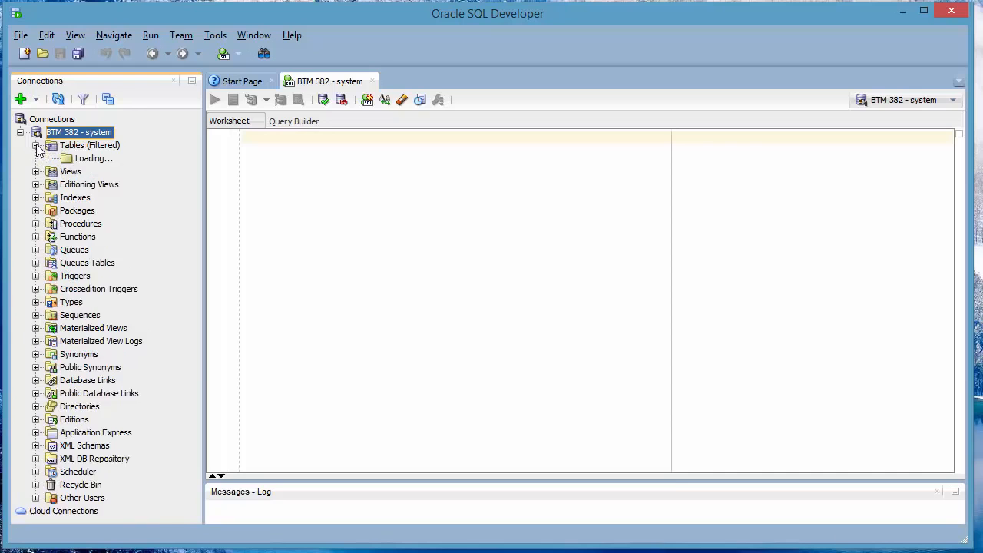
left_click_drag(195, 156, 215, 136)
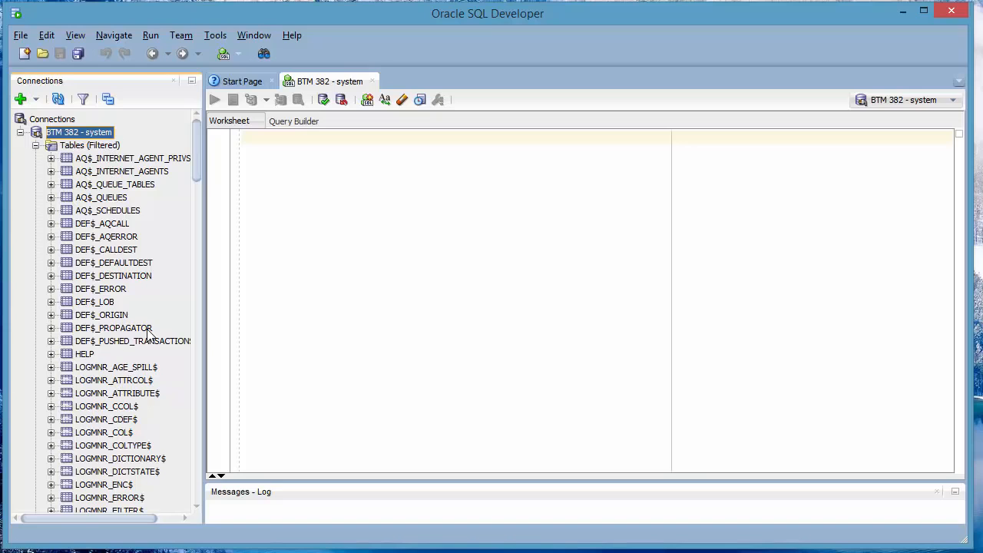
left_click(35, 146)
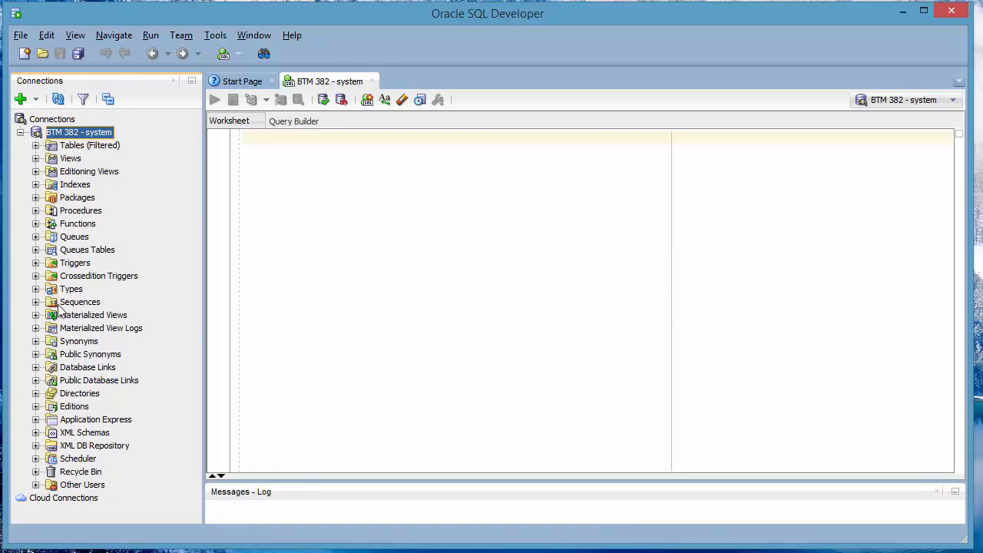
left_click(35, 145)
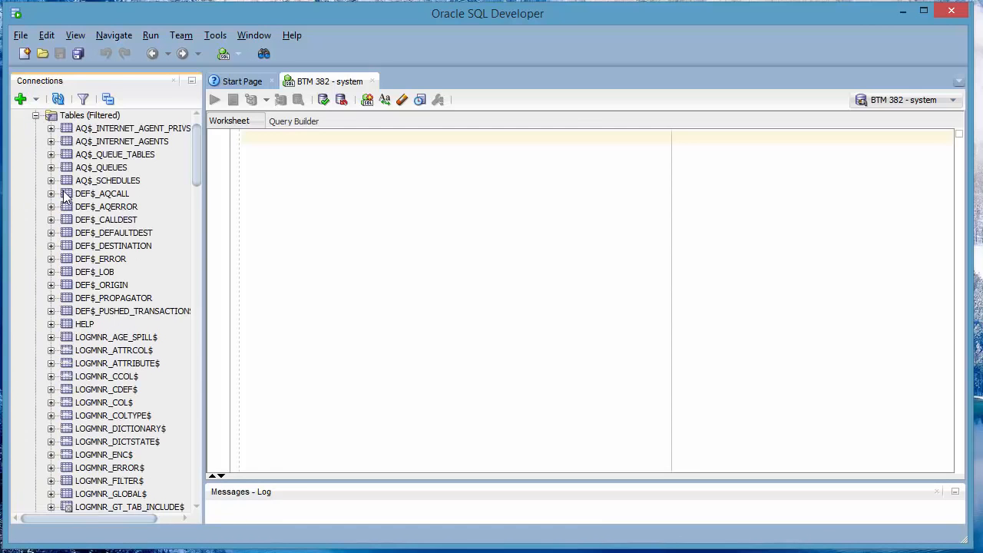
scroll(71, 252, "up", 1)
Create a second connection named BTM 382 for the tripartio user and connect to it
left_click(21, 99)
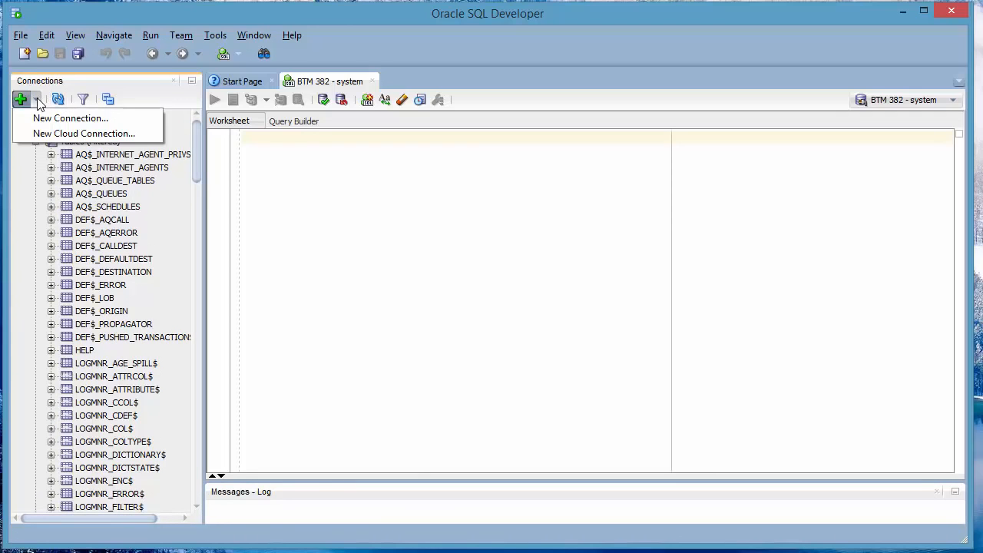
left_click(46, 117)
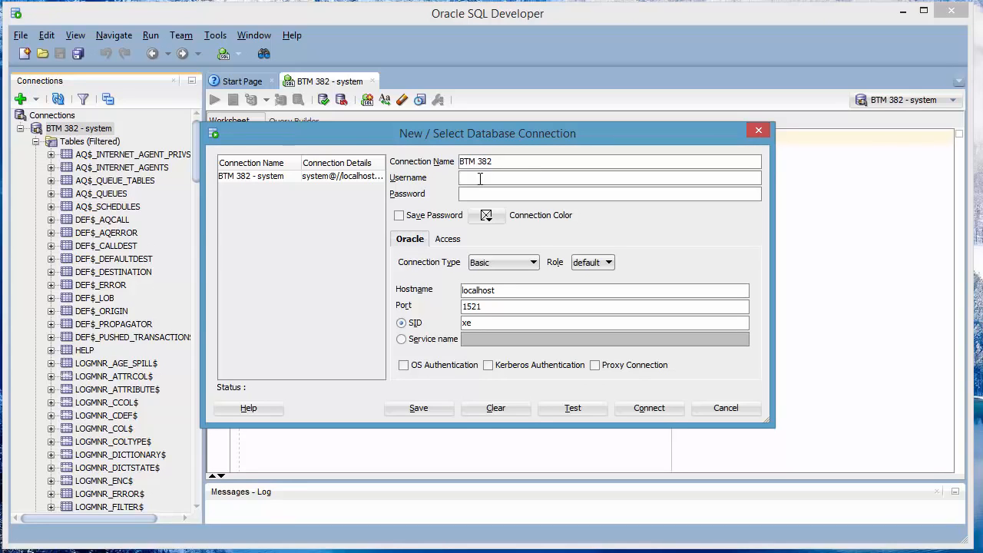
left_click_drag(513, 167, 447, 166)
left_click(494, 179)
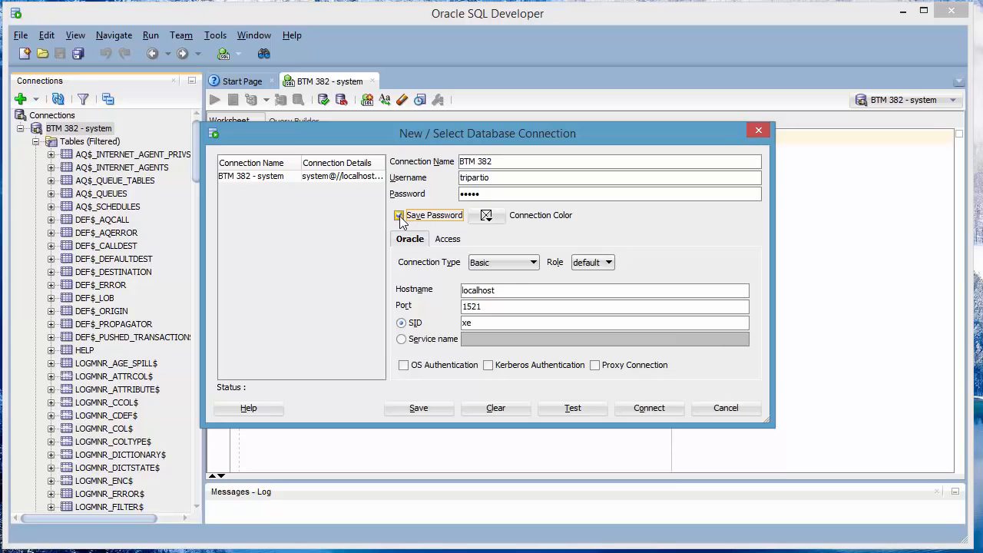
left_click(657, 407)
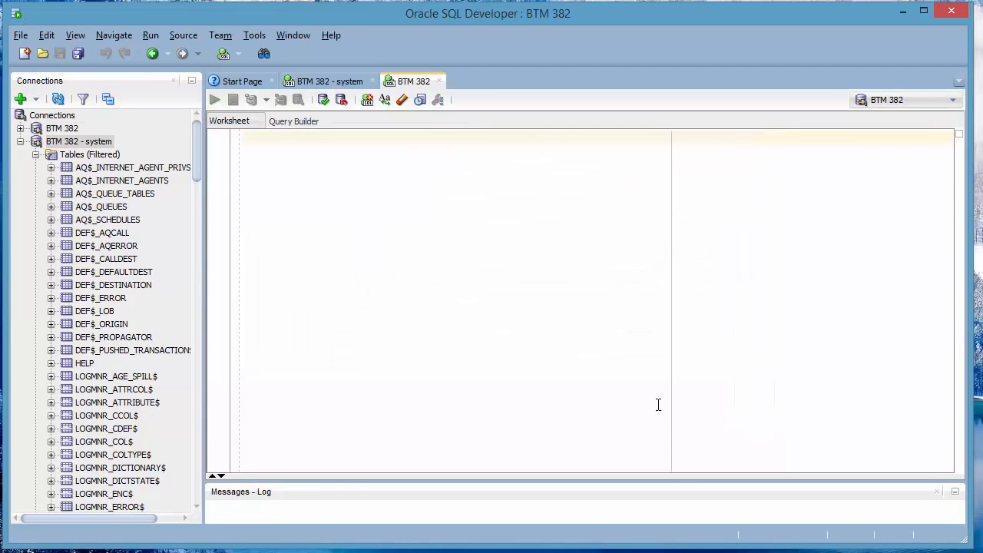
Collapse BTM 382 - system, expand BTM 382 and its Tables (Filtered) folder, and focus its worksheet
left_click(21, 143)
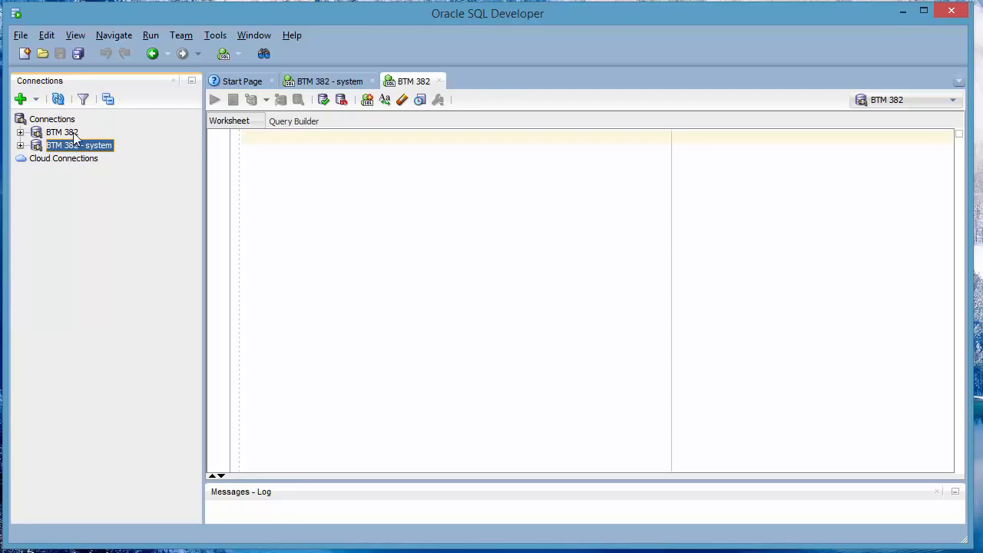
left_click(20, 132)
left_click(20, 132)
left_click(21, 146)
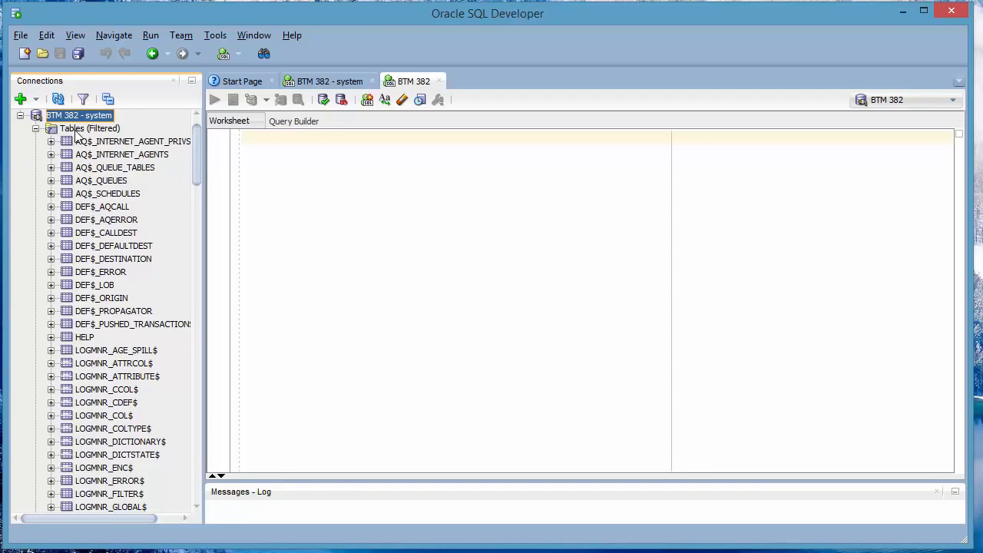
scroll(109, 250, "up", 1)
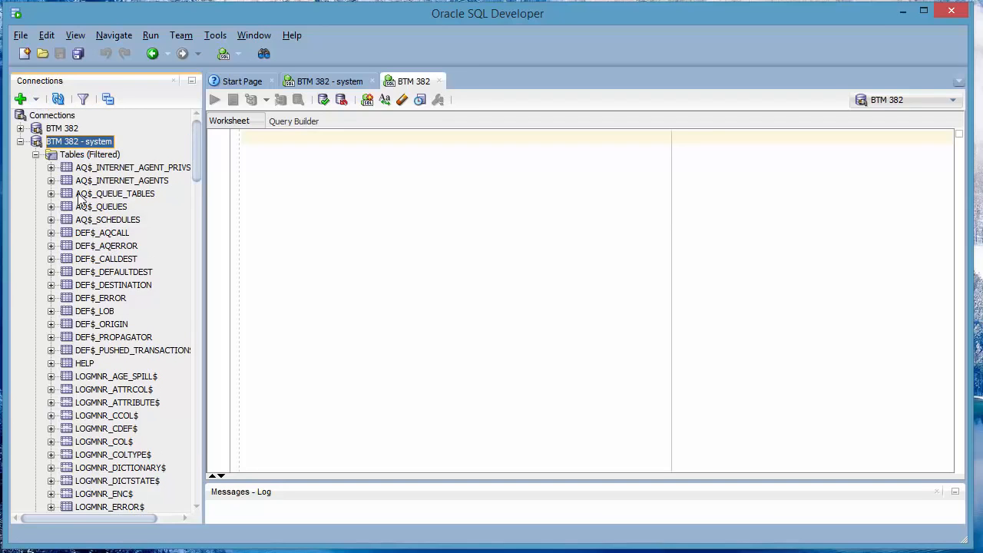
left_click(20, 128)
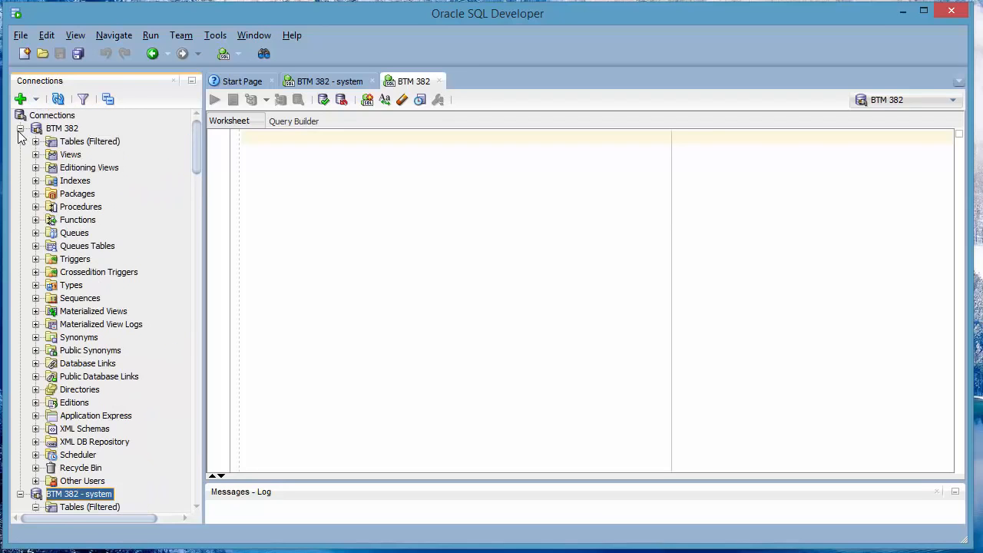
double_click(67, 142)
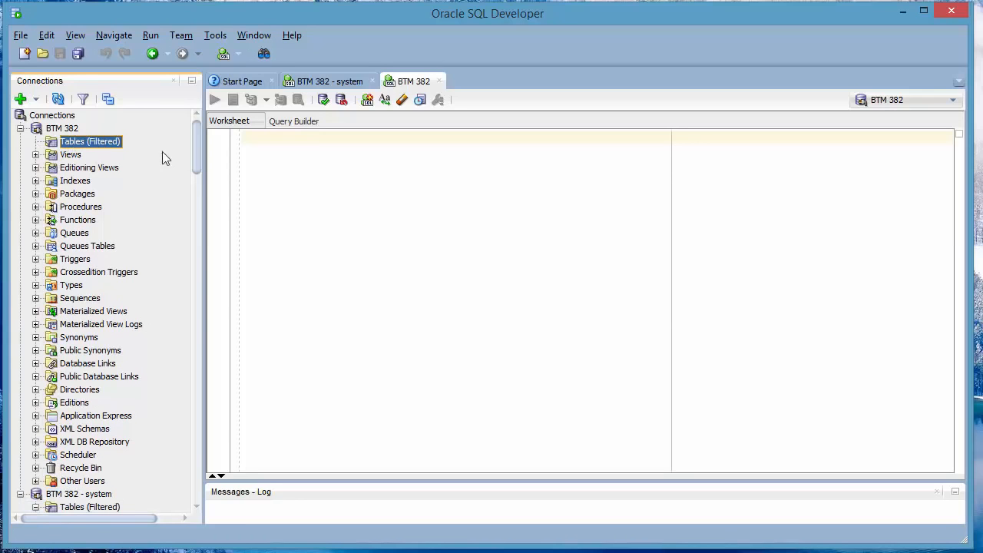
left_click(312, 185)
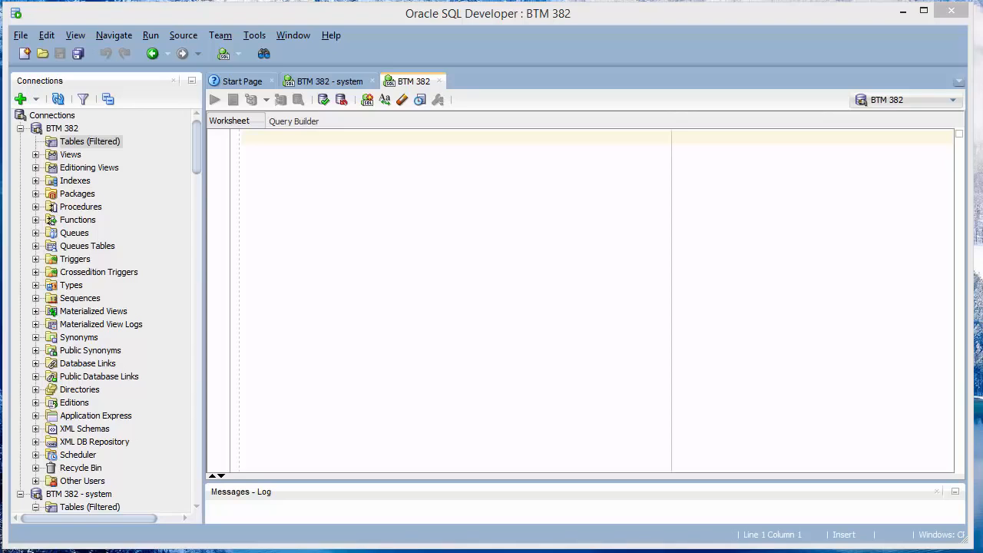
left_click(304, 175)
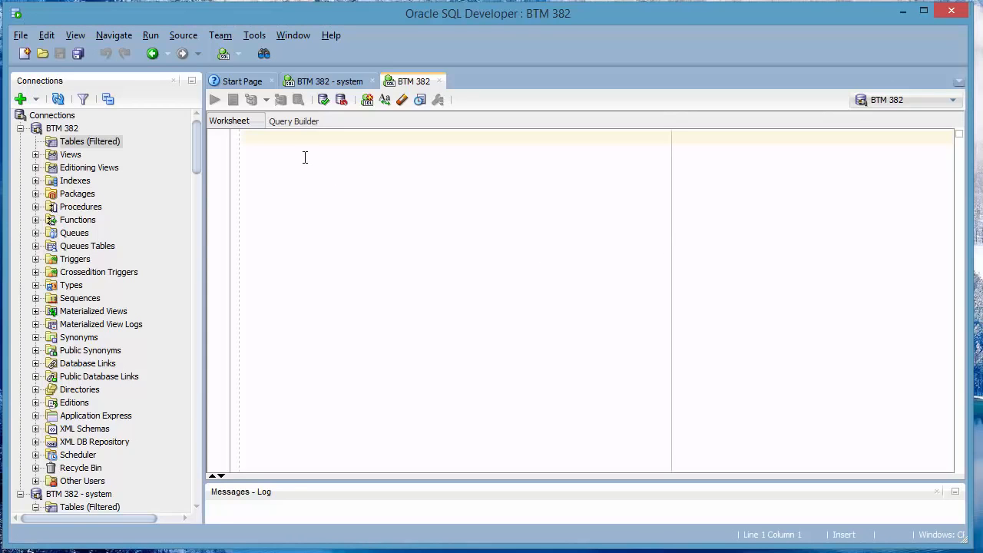
Paste and run the CREATE TABLE Persons script, refresh, and open the PERSONS table
right_click(304, 184)
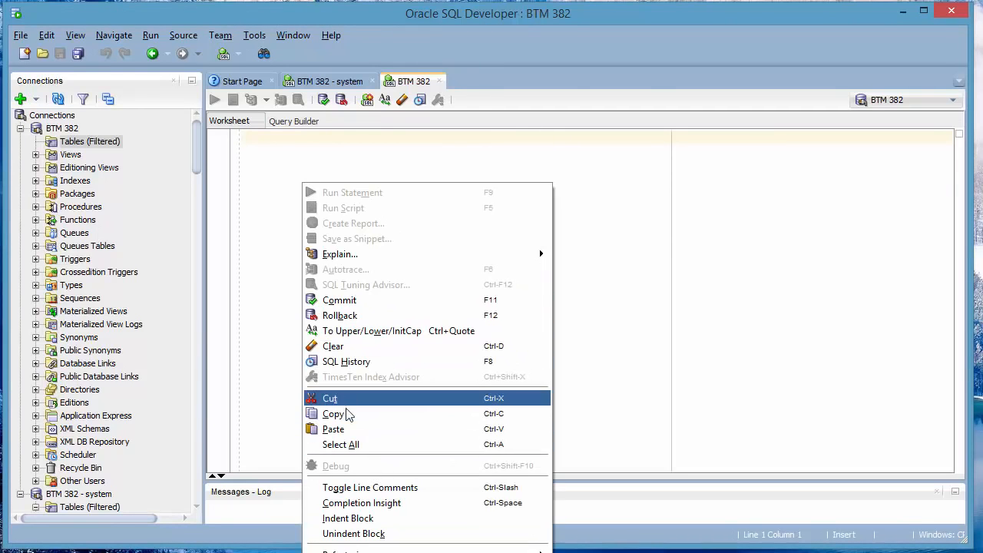
left_click(333, 428)
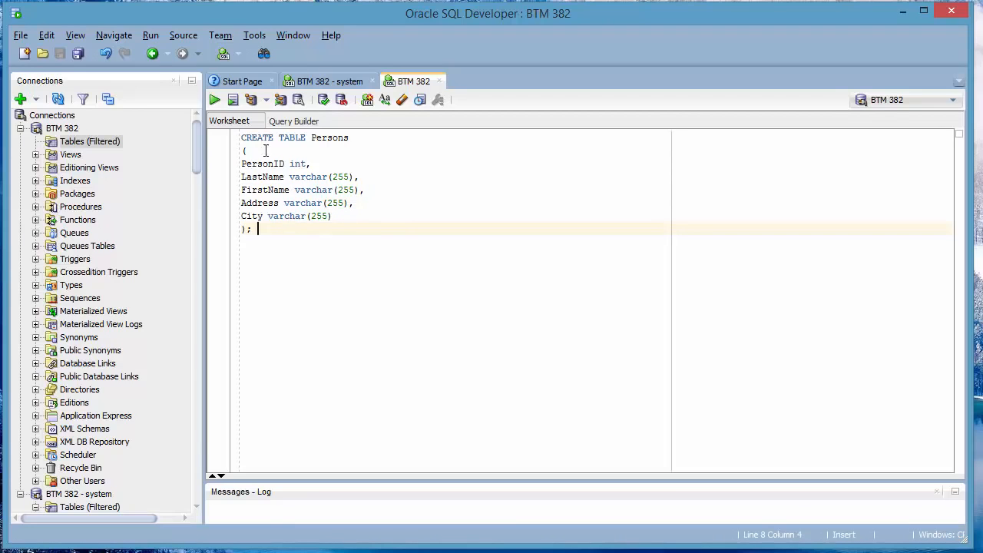
left_click(214, 99)
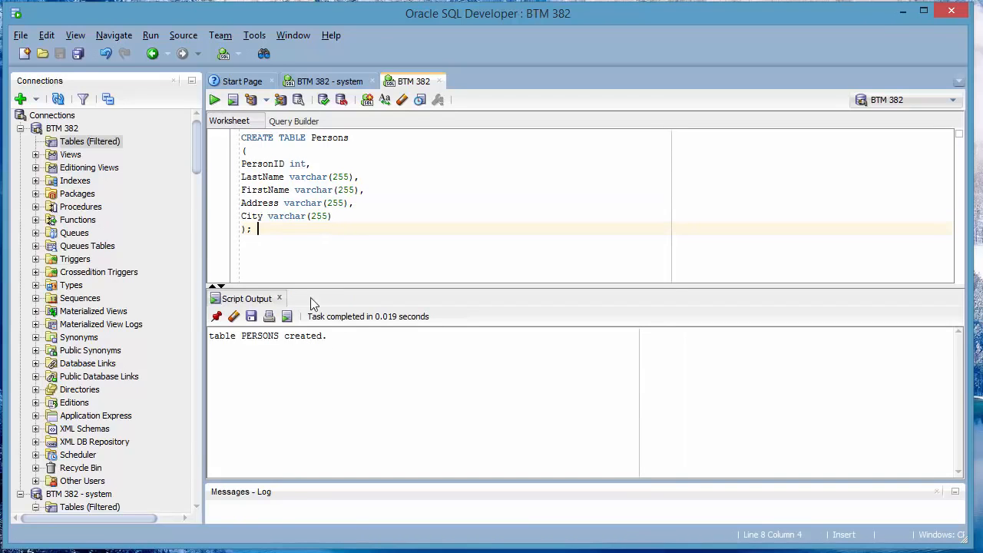
left_click(58, 101)
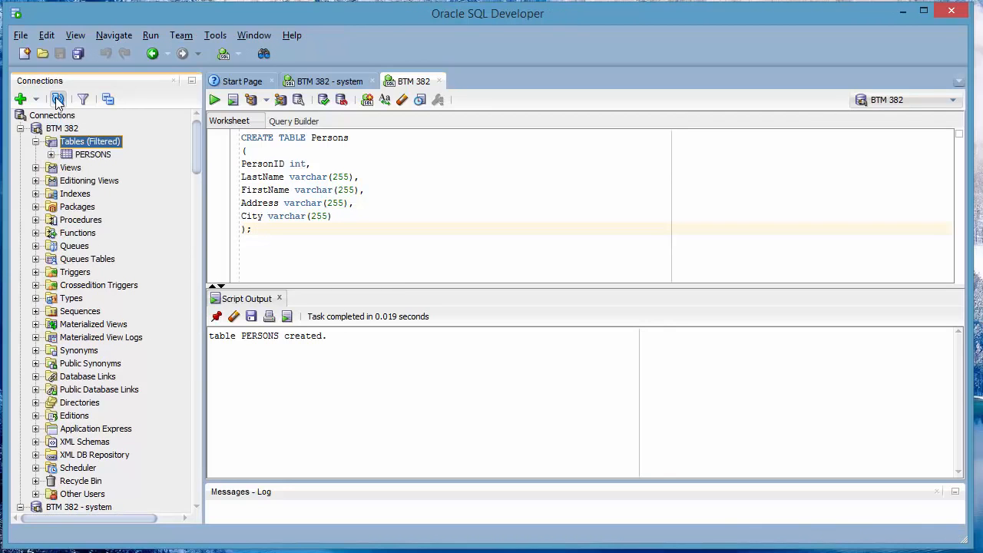
double_click(83, 156)
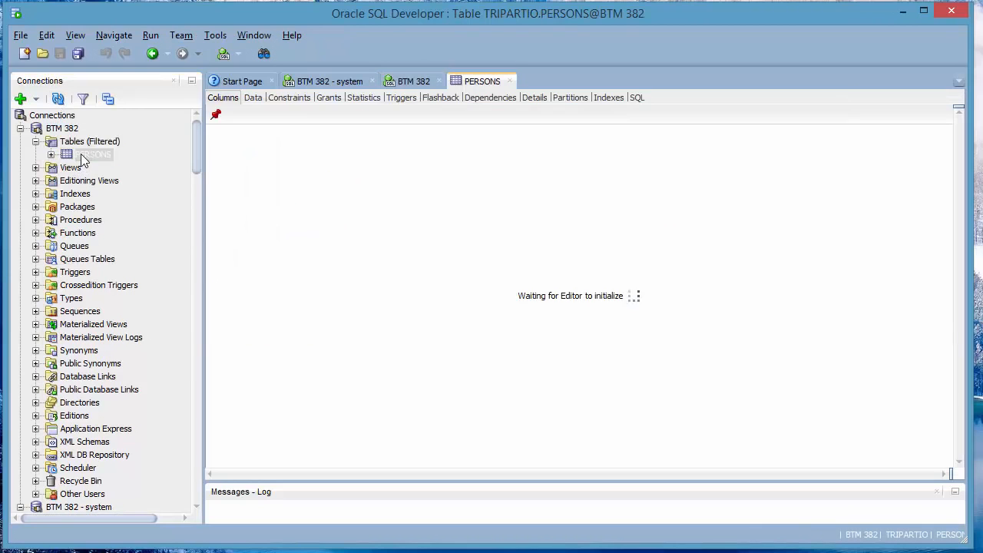
Collapse BTM 382 and the system connection's Tables folder, then bring up BTM 382 - system's context menu
left_click(35, 141)
left_click(21, 129)
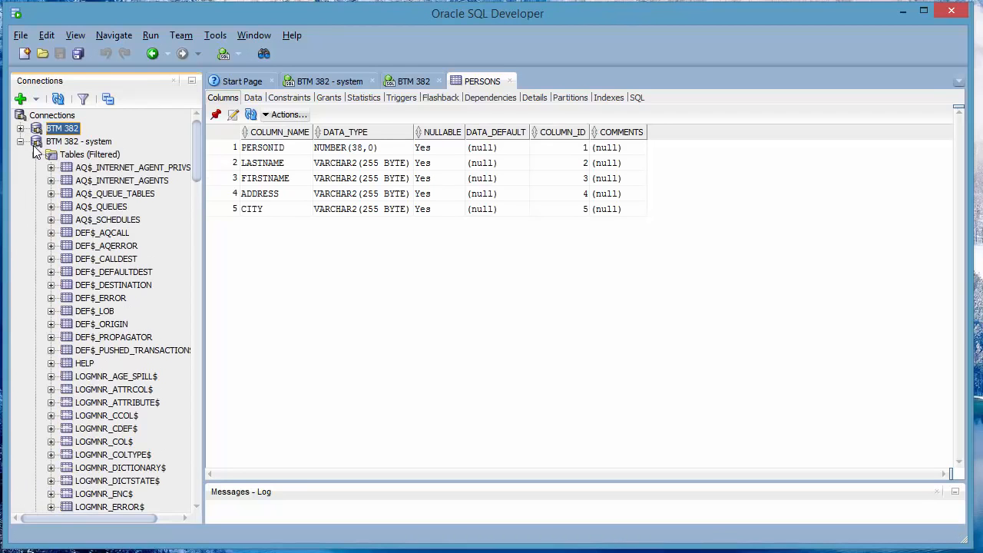
left_click(35, 158)
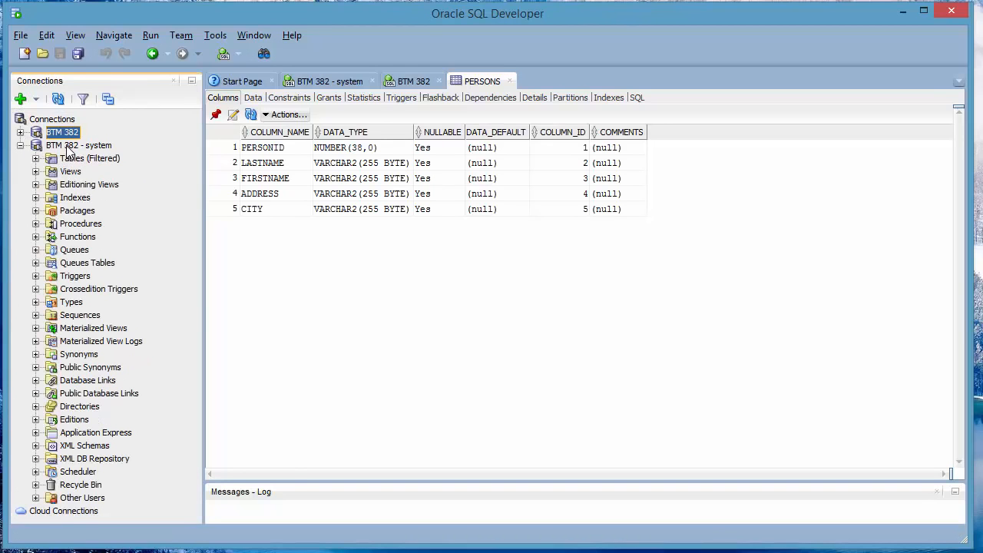
right_click(69, 148)
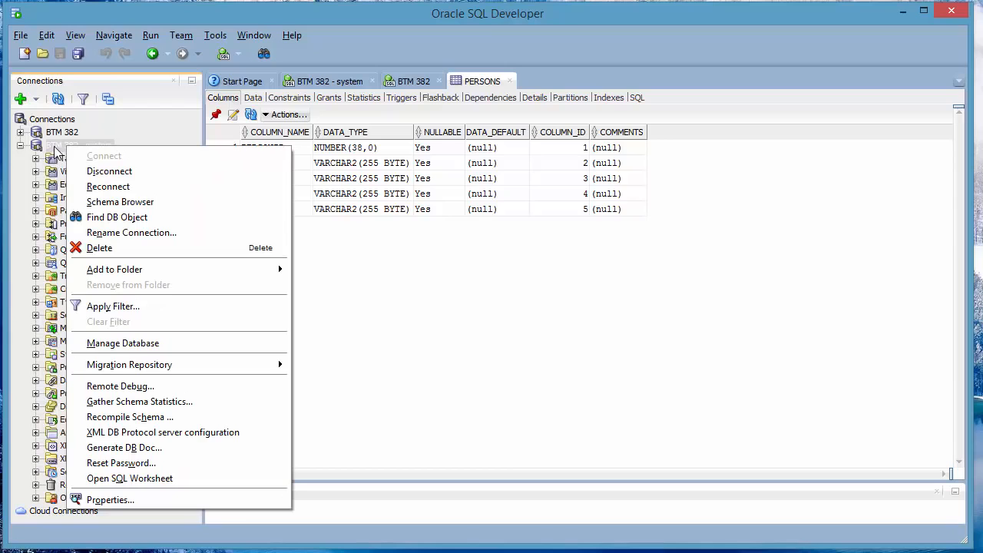
Paste and run the CREATE TABLE Persons script in a BTM 382 - system worksheet, then locate PERSONS
left_click(337, 83)
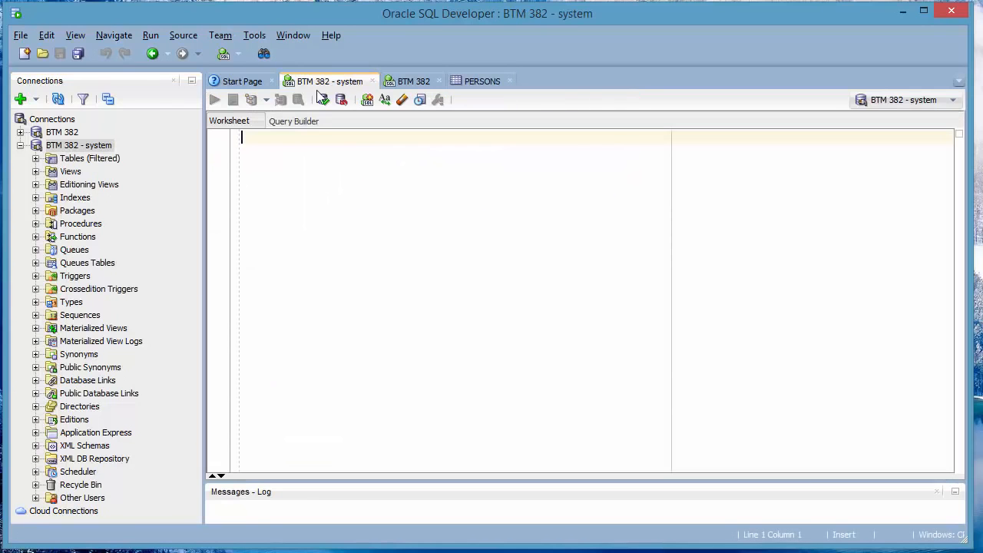
right_click(278, 147)
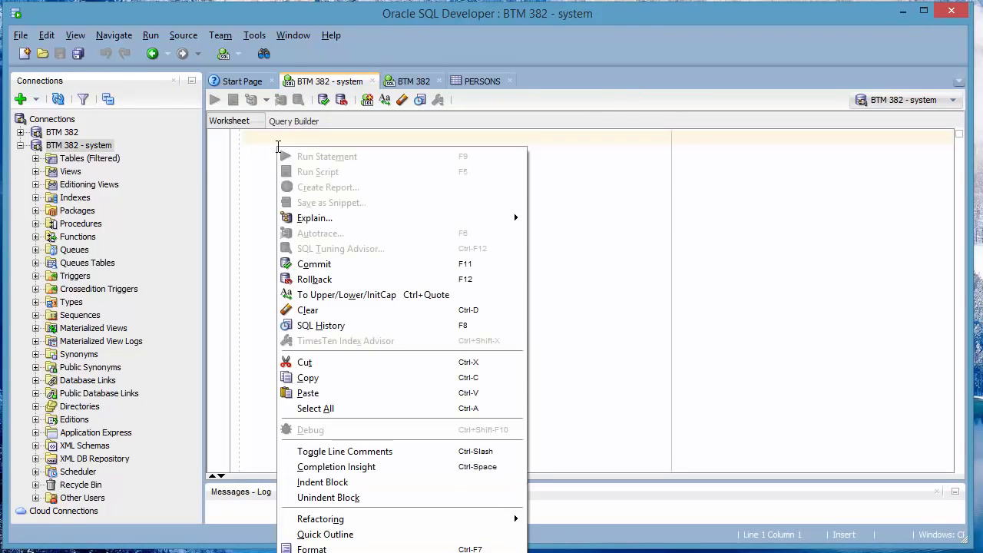
left_click(327, 392)
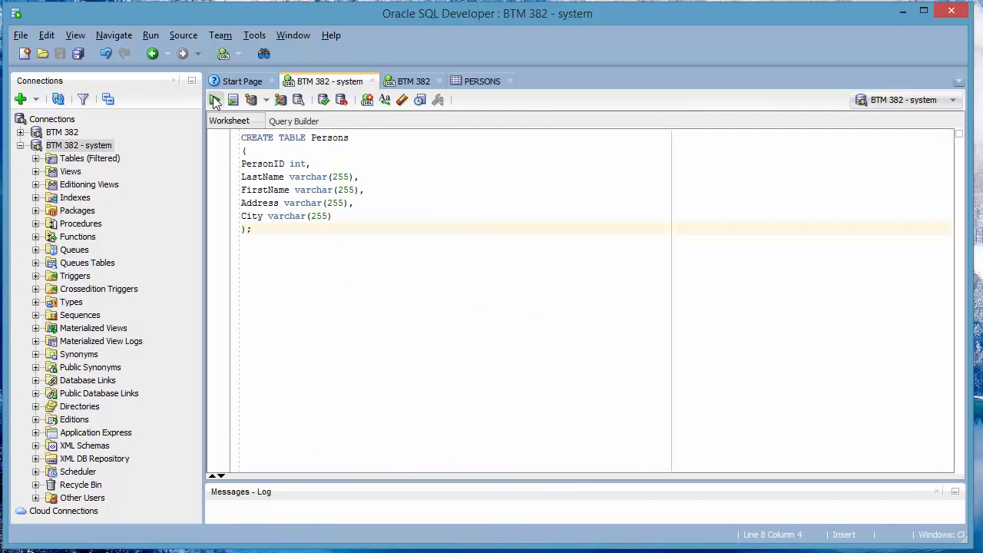
left_click(215, 101)
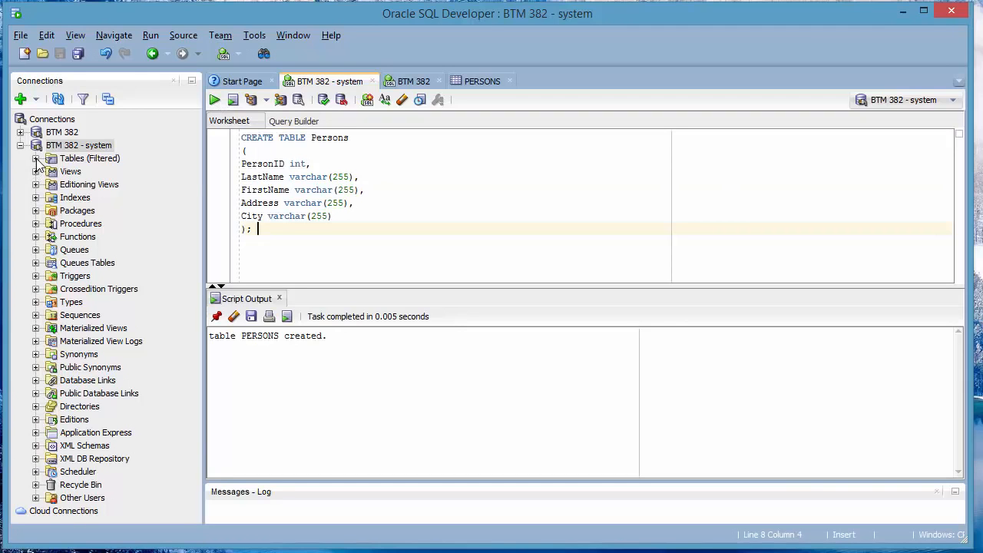
left_click(35, 158)
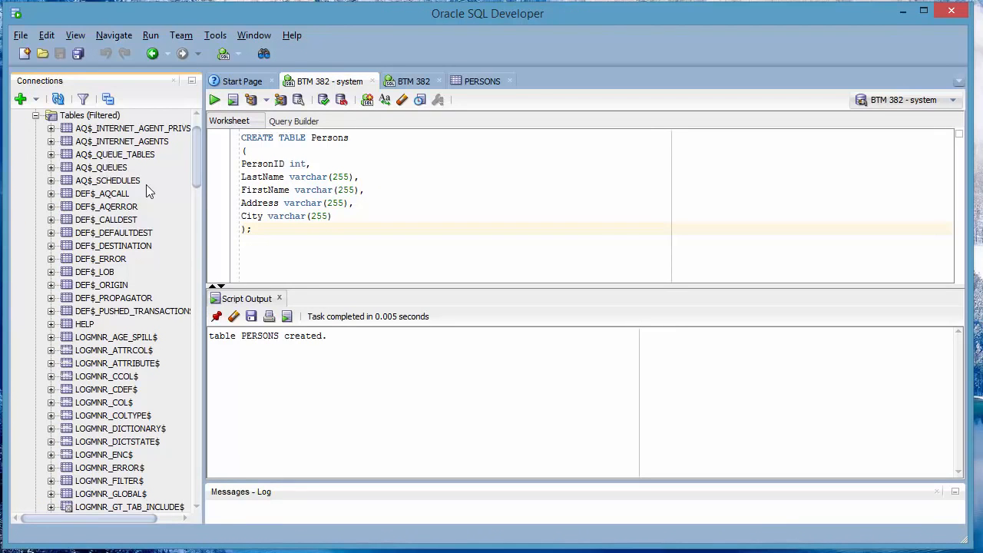
left_click_drag(197, 153, 206, 353)
Display the PERSONS table's columns under the BTM 382 - system connection
left_click(85, 304)
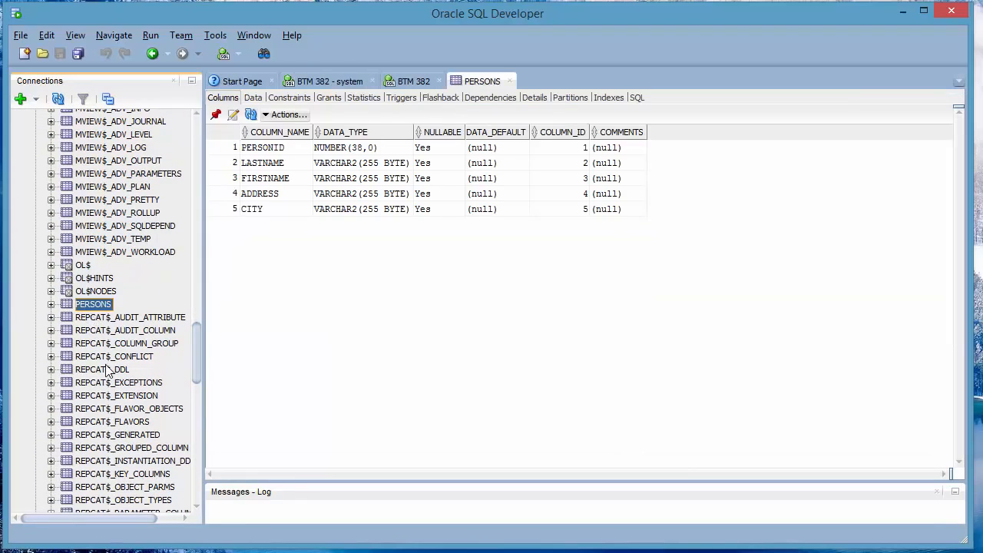
scroll(105, 373, "down", 3)
scroll(105, 373, "up", 1)
scroll(105, 371, "up", 5)
left_click_drag(200, 340, 182, 137)
Collapse BTM 382 - system and select PERSONS under BTM 382's Tables (Filtered) folder
left_click(20, 146)
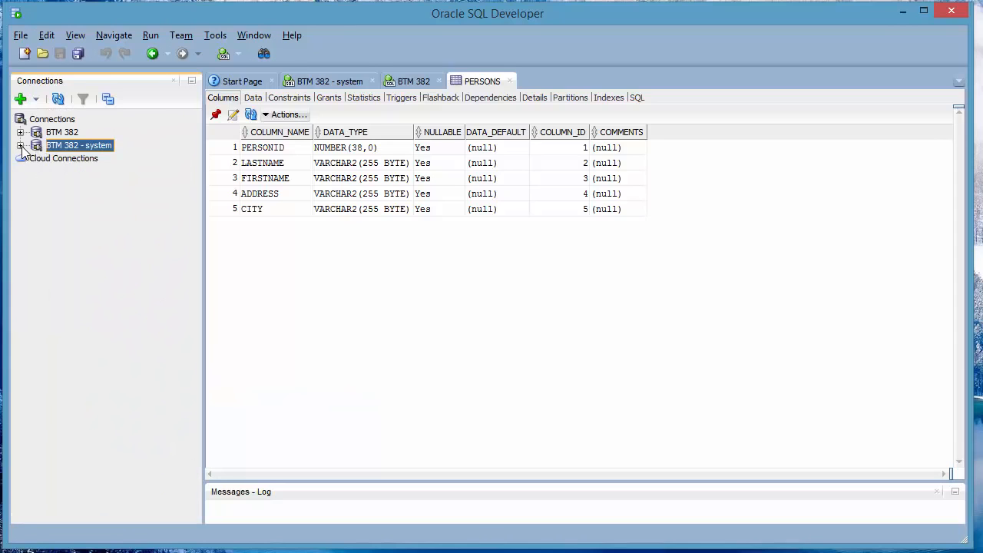
left_click(20, 133)
left_click(35, 146)
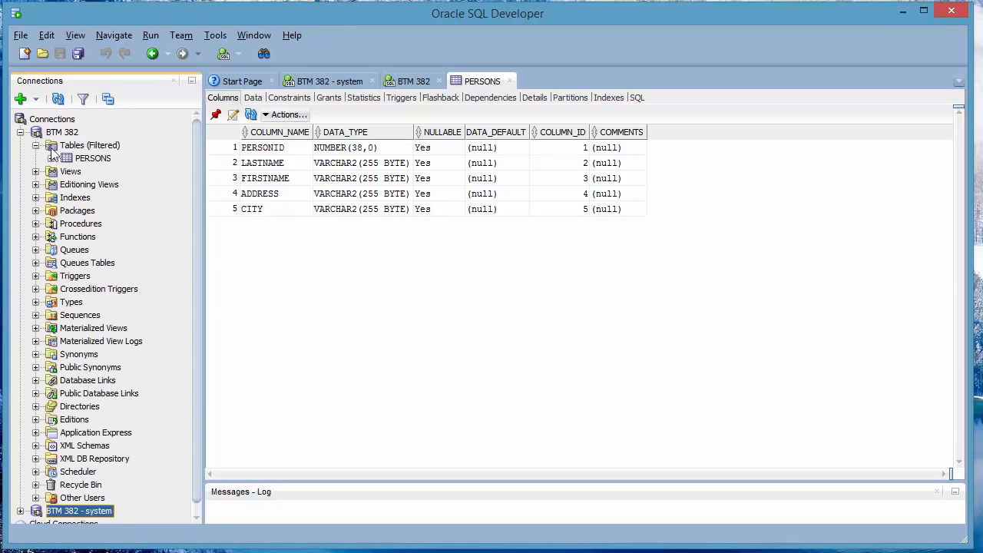
left_click(77, 149)
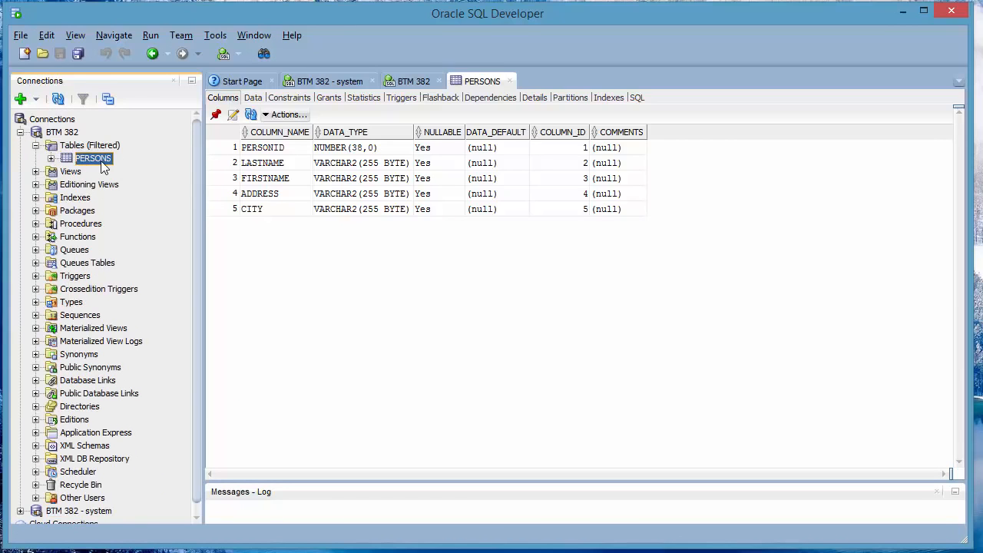